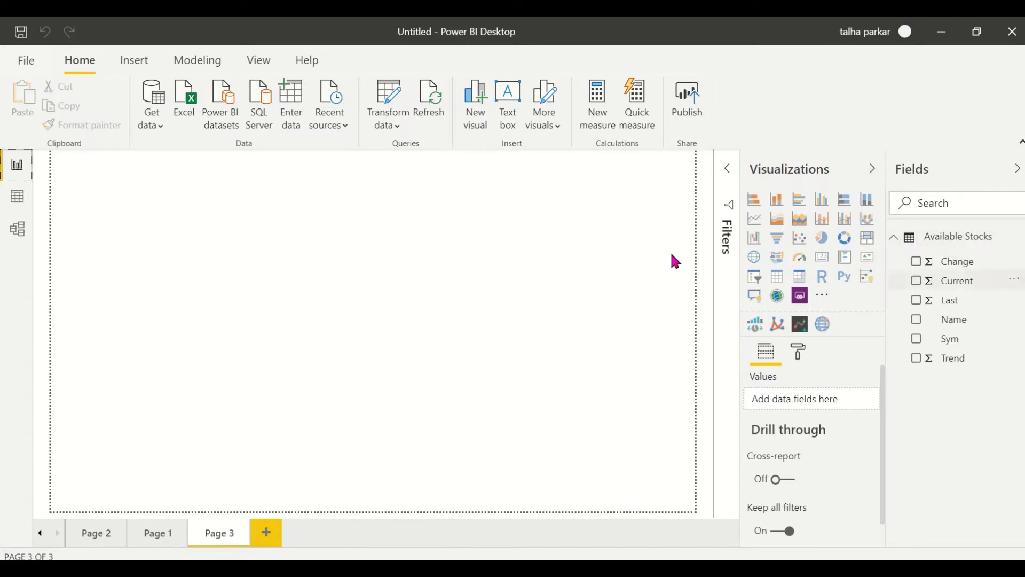
# Examine the rows and columns of the Available Stocks table in the data view, and return to the report page
pyautogui.click(16, 206)
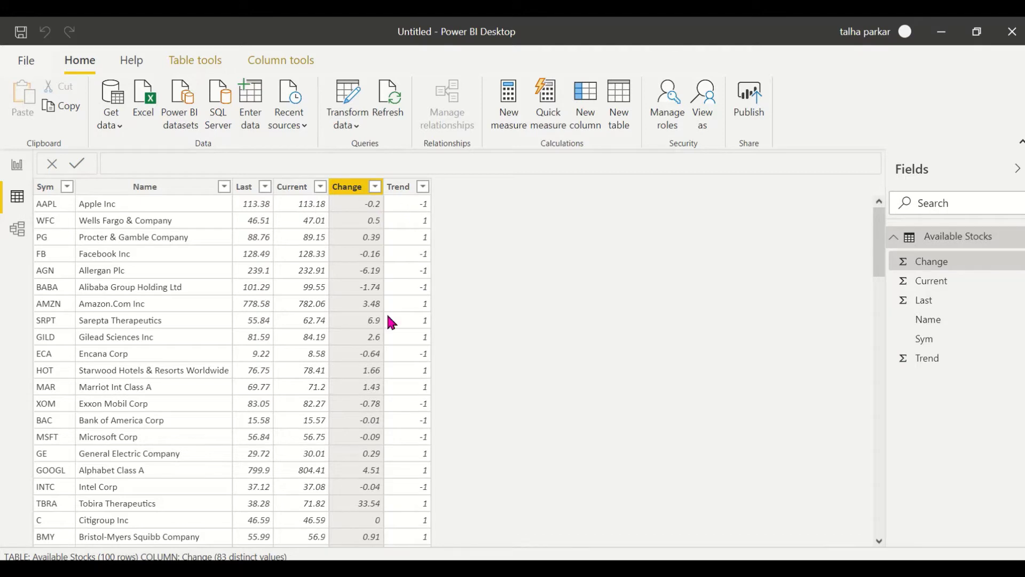
pyautogui.scroll(-4, 392, 321)
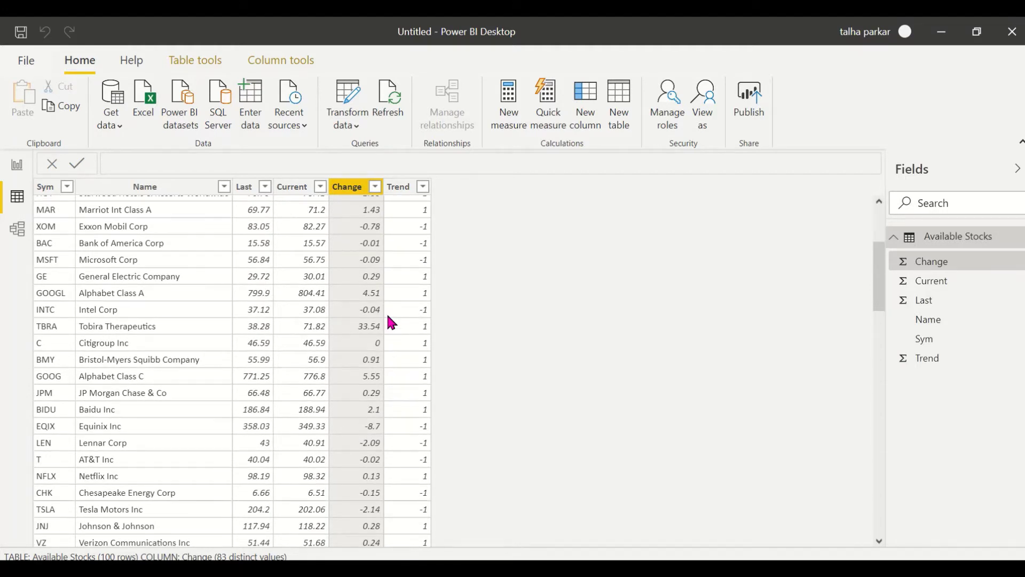
pyautogui.click(18, 166)
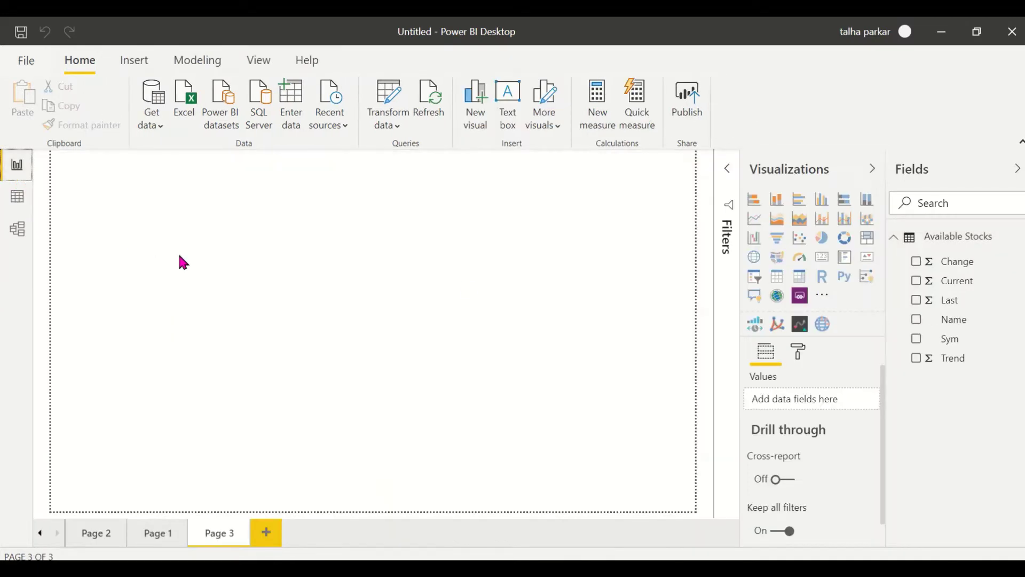
# Find the Scroller visual in the AppSource marketplace and add it to the report
pyautogui.click(823, 297)
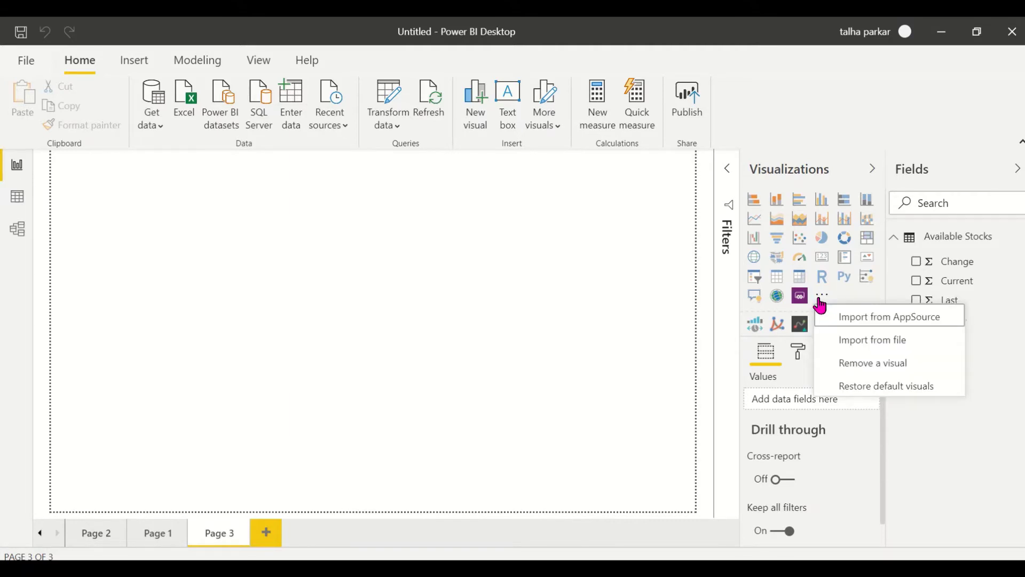
pyautogui.click(837, 315)
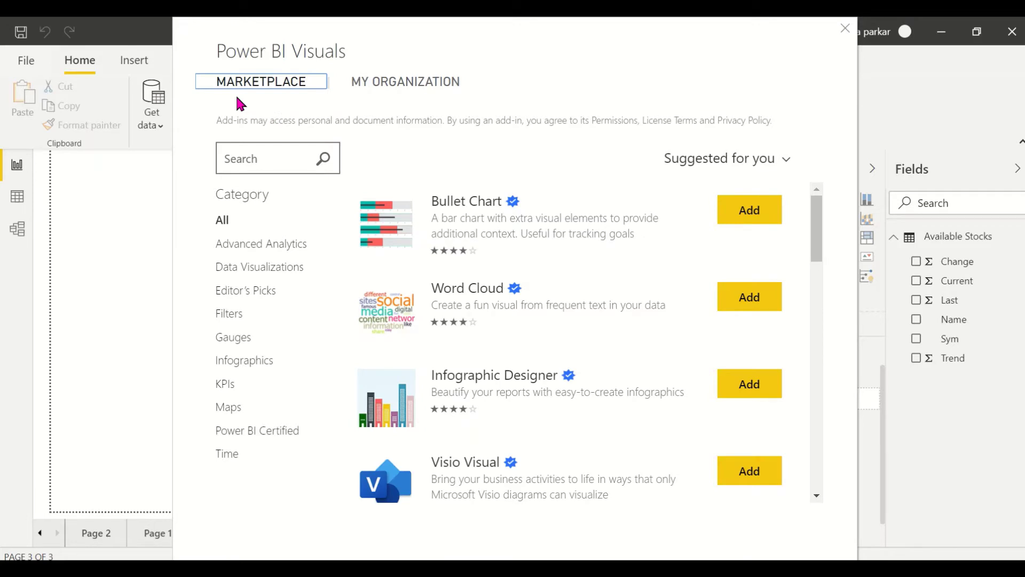
pyautogui.click(263, 145)
pyautogui.write('Scroller')
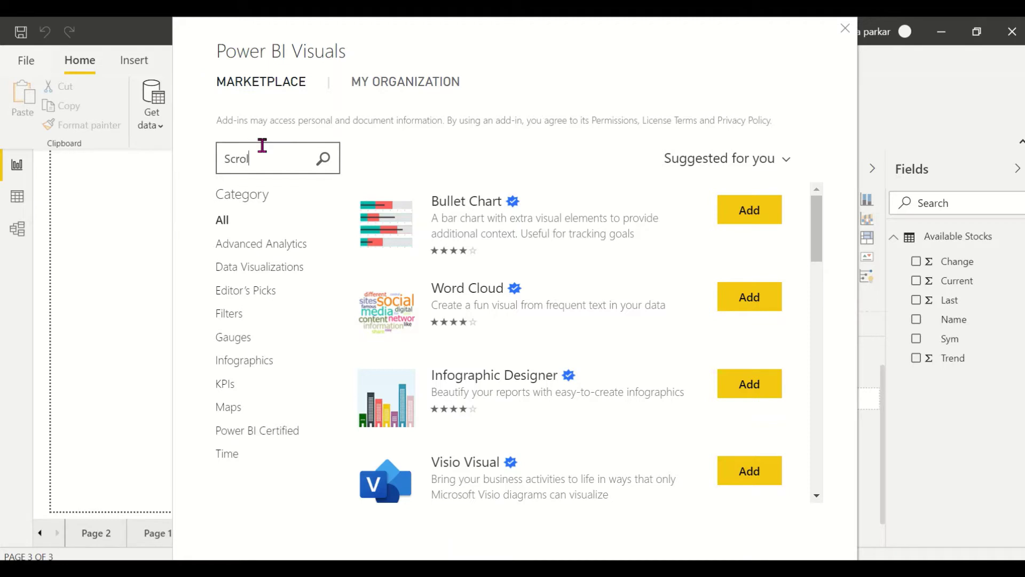
pyautogui.press('Return')
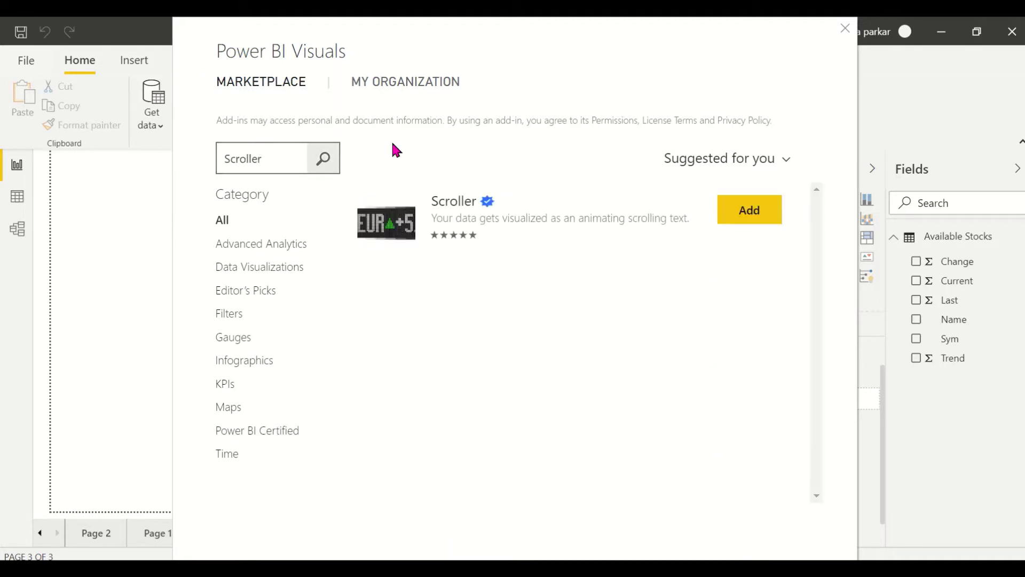
pyautogui.click(752, 219)
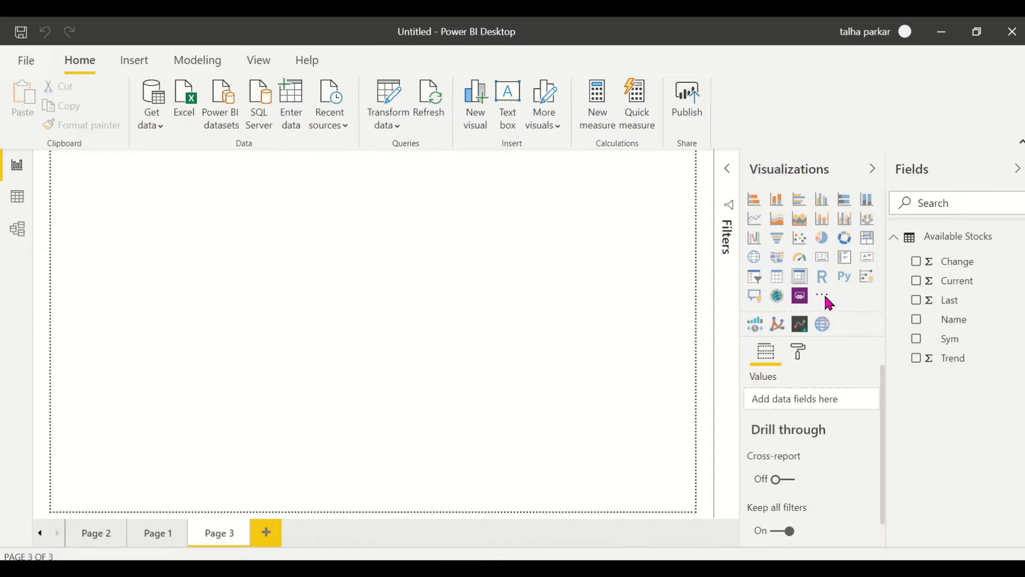
pyautogui.click(656, 323)
# Look up Scroller in the marketplace again, examine its description and preview images, and close the marketplace
pyautogui.click(823, 295)
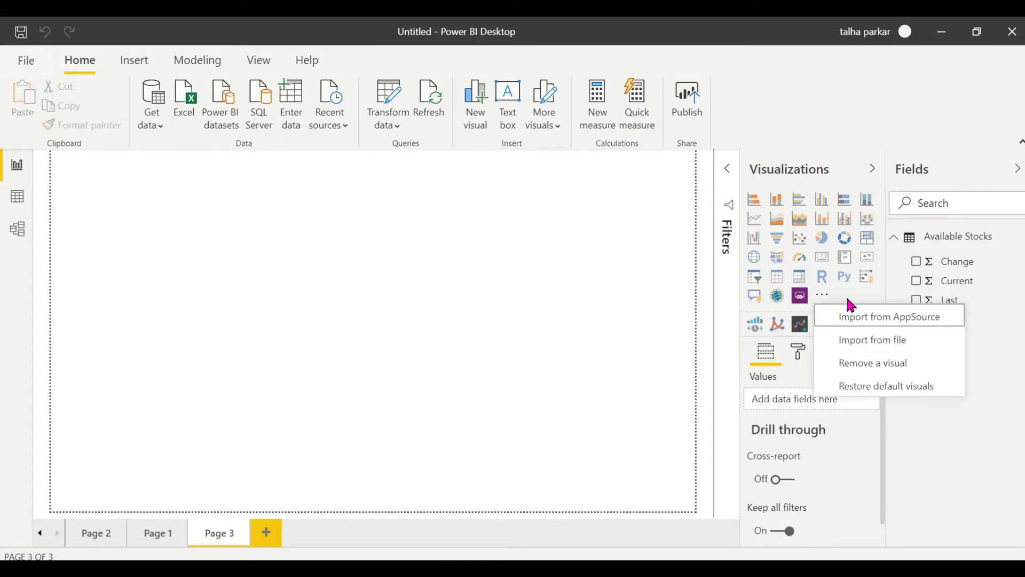
pyautogui.click(500, 198)
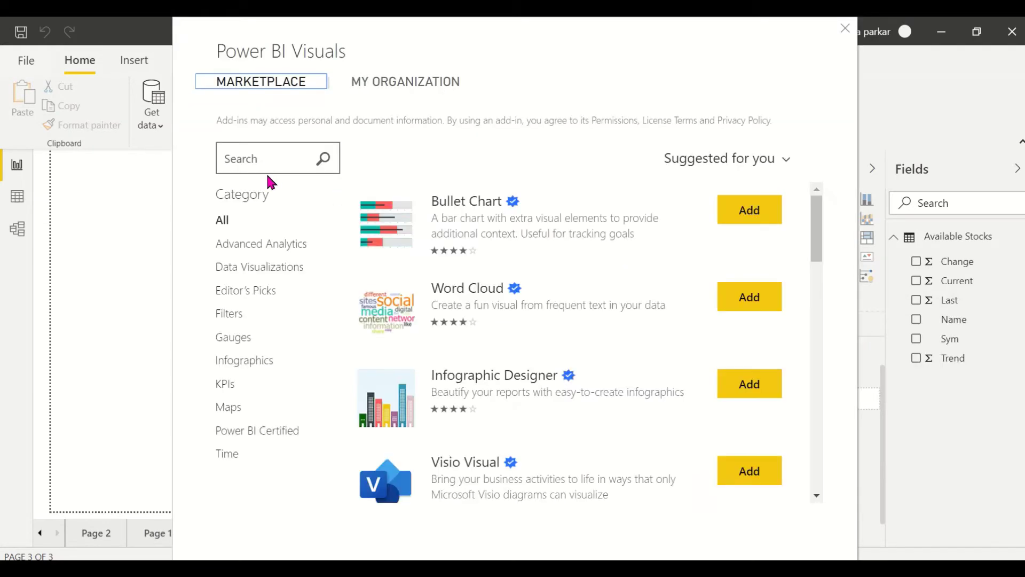
pyautogui.click(248, 156)
pyautogui.write('scroller')
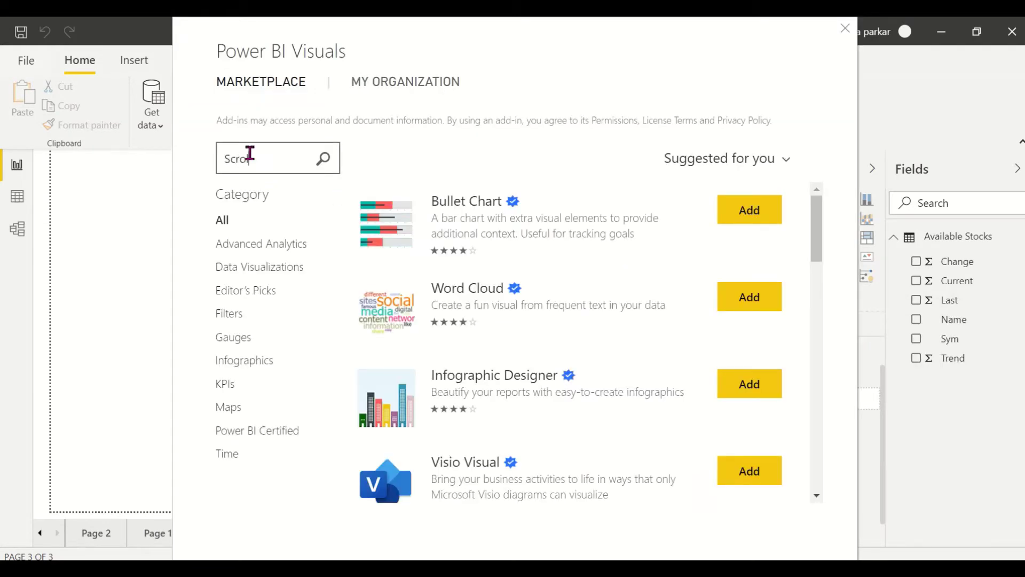
pyautogui.press('Return')
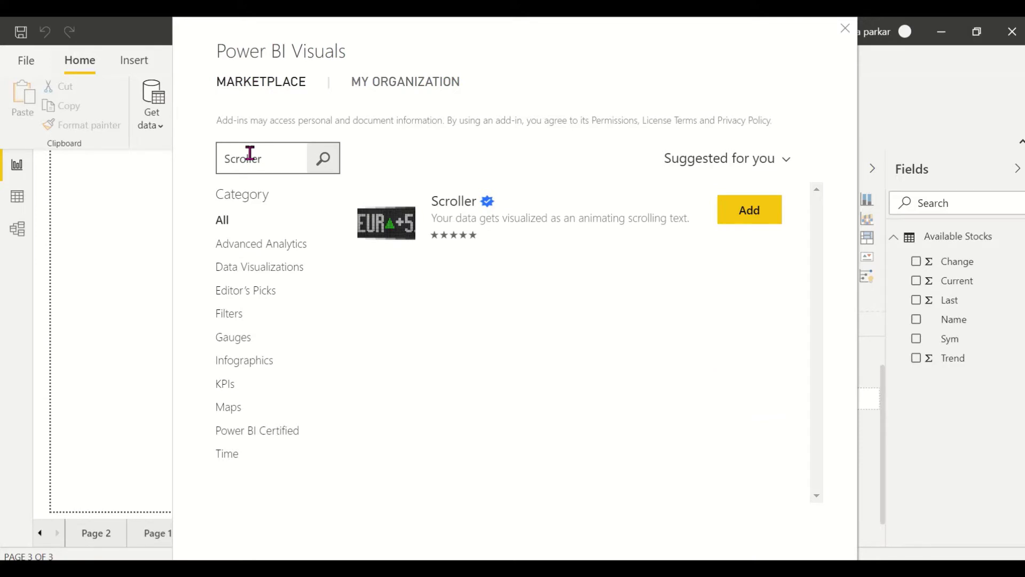
pyautogui.click(505, 212)
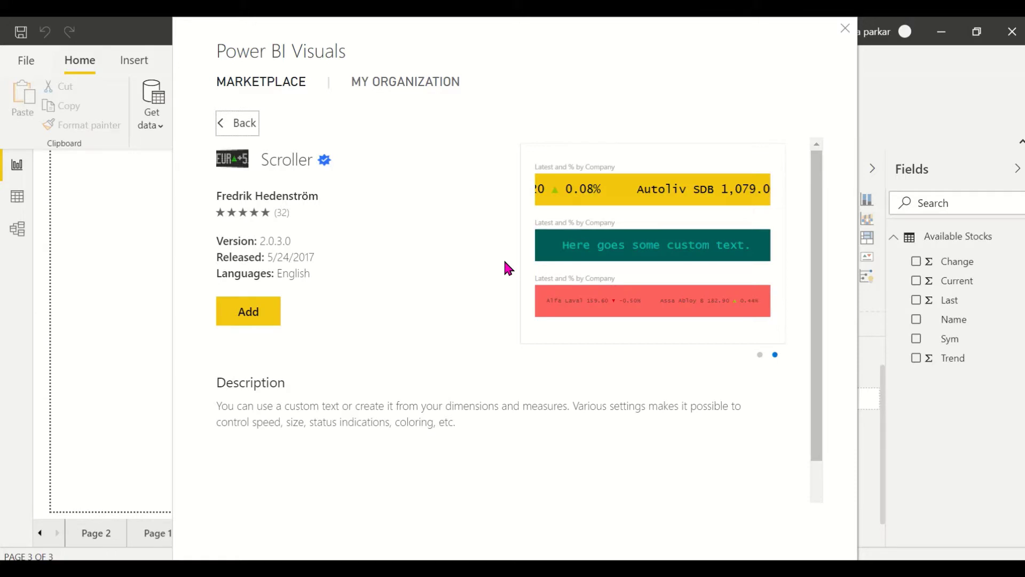
pyautogui.moveTo(600, 308)
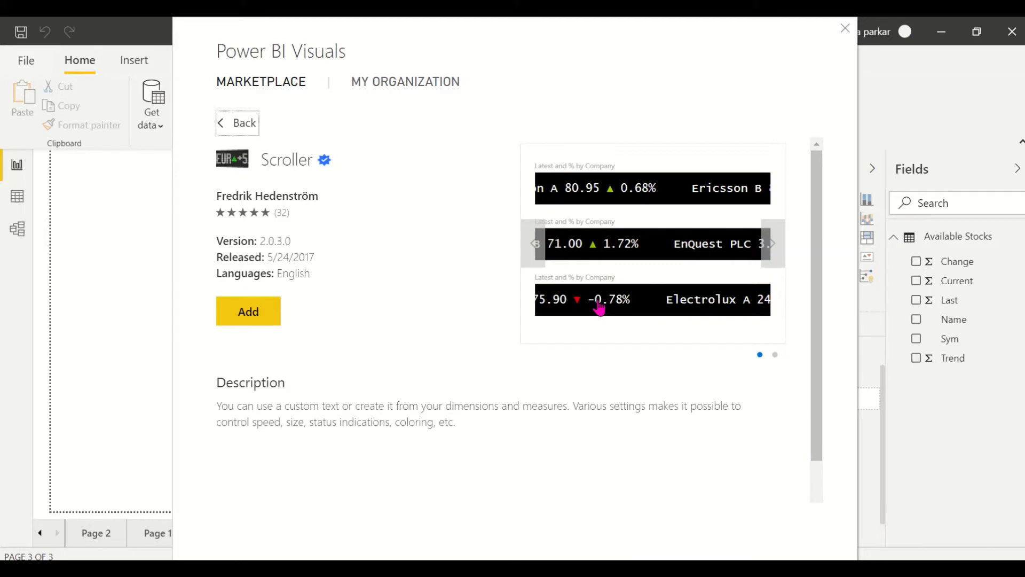
pyautogui.click(773, 247)
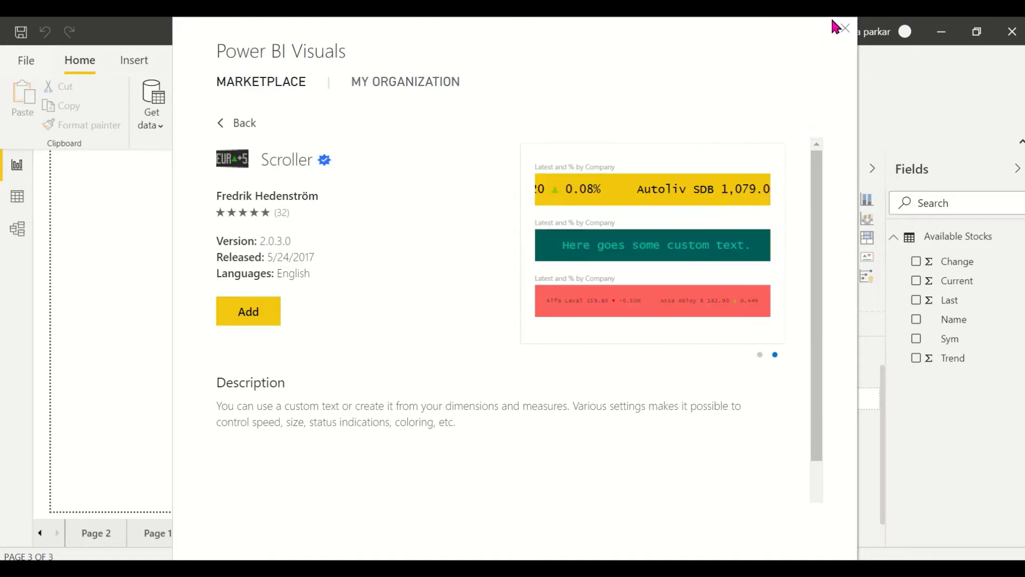
pyautogui.click(844, 28)
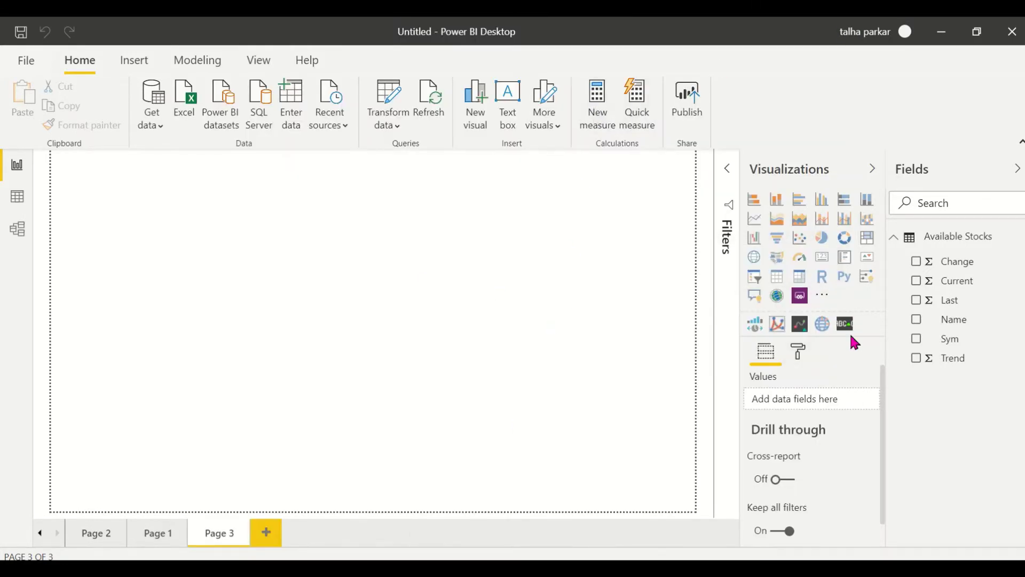
# Create a table visual with the Name and Sym fields on Page 3 and enlarge it to show more rows
pyautogui.click(918, 319)
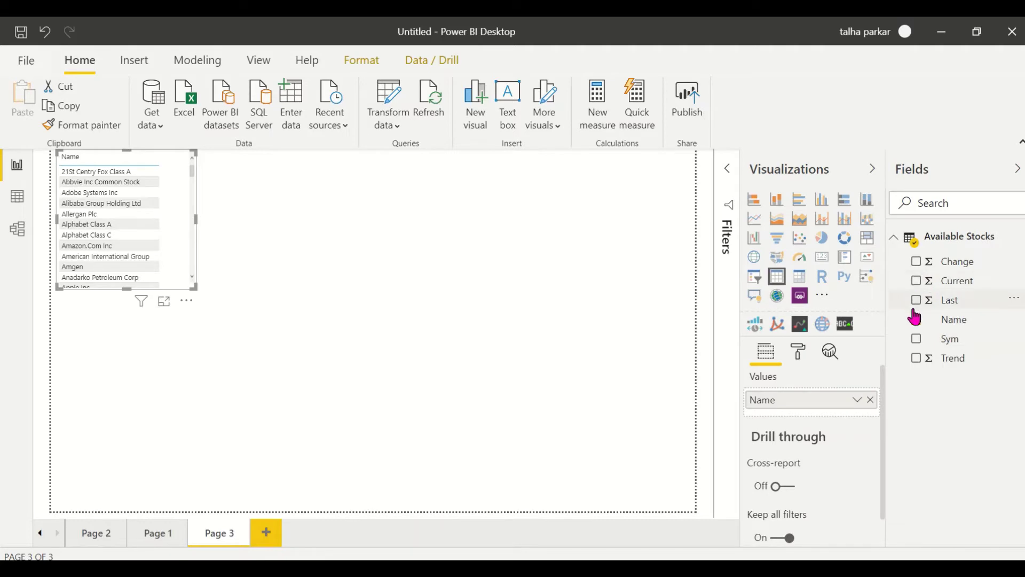
pyautogui.click(917, 338)
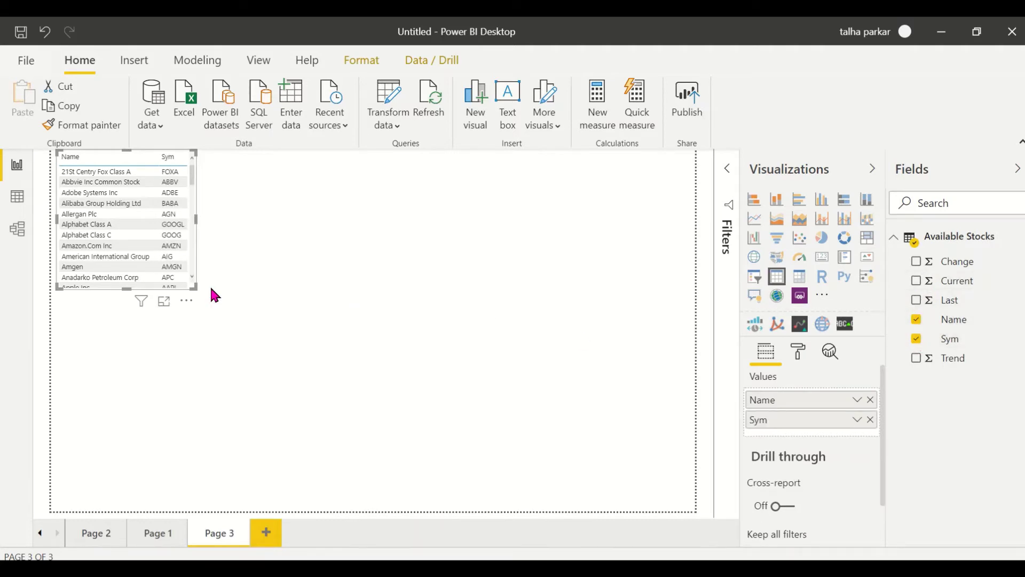
pyautogui.moveTo(199, 287); pyautogui.dragTo(314, 427)
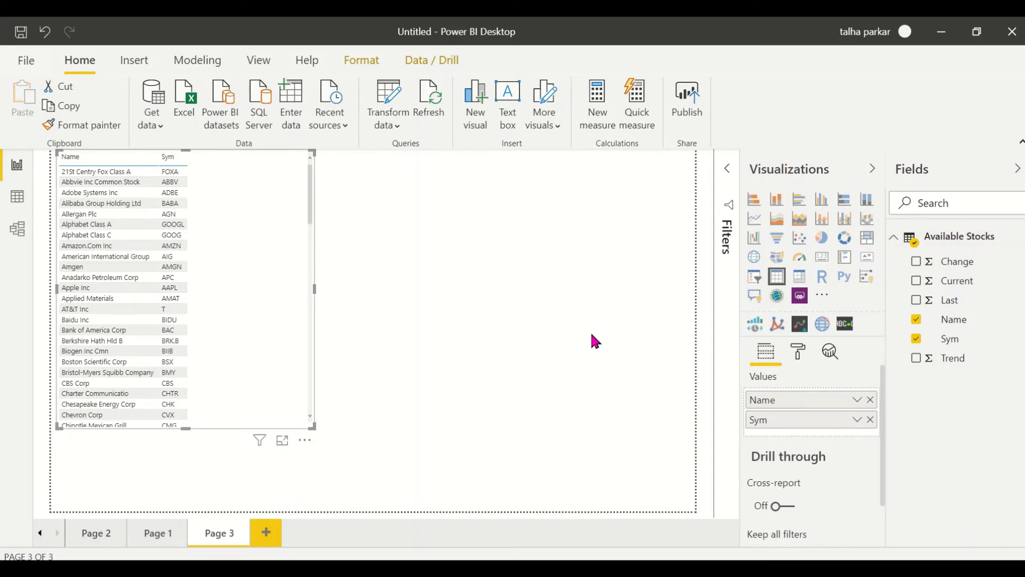
# Add a calculated column to Available Stocks named Stock Name and Symbol, starting its formula with [Name]
pyautogui.click(134, 60)
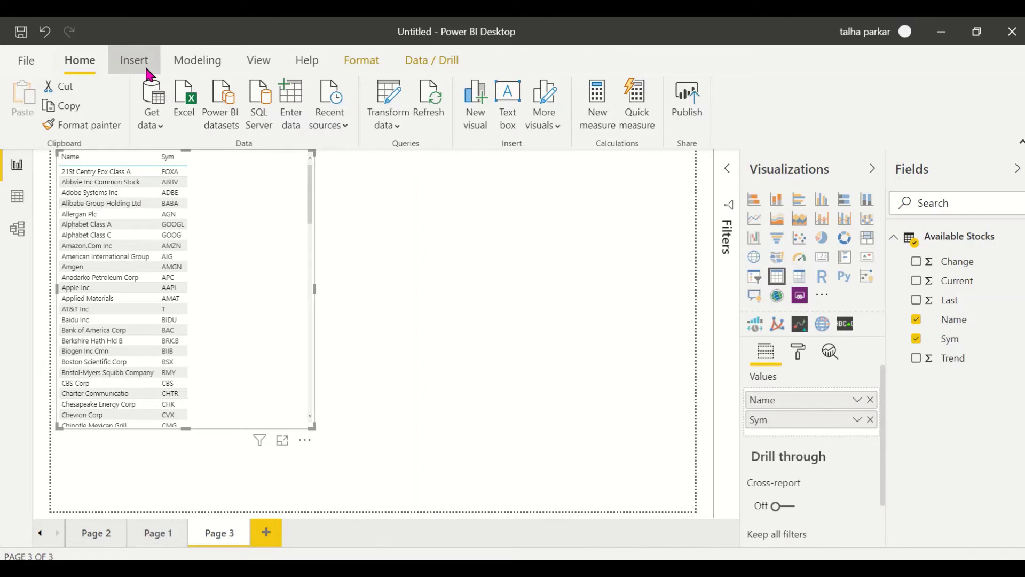
pyautogui.click(182, 61)
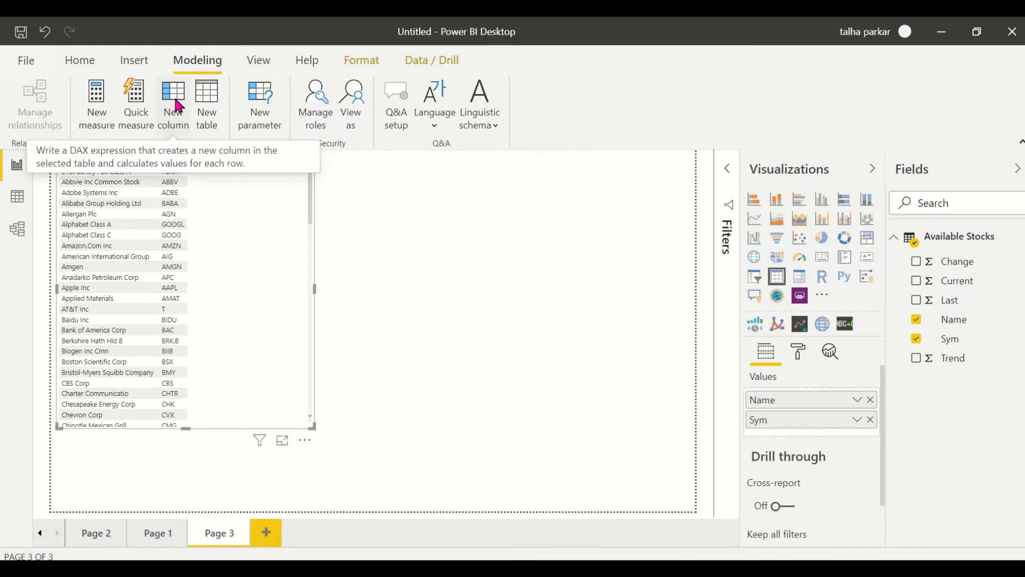
pyautogui.rightClick(967, 244)
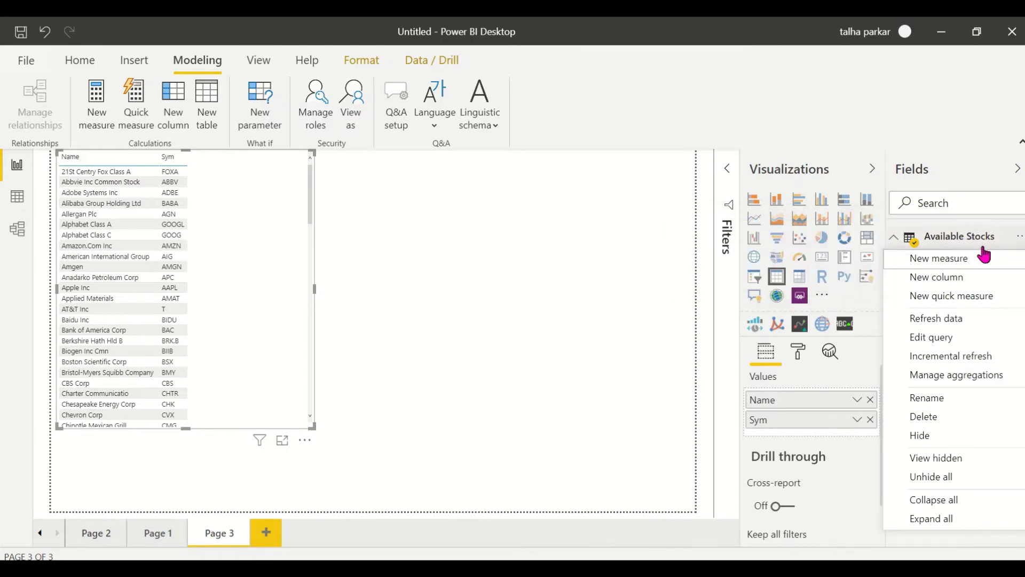
pyautogui.click(962, 285)
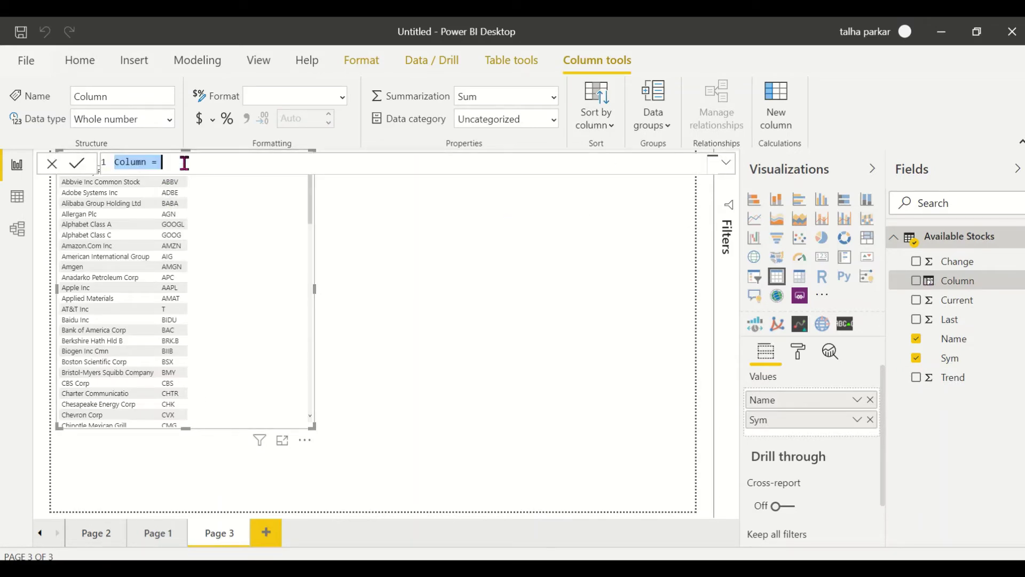
pyautogui.press('BackSpace')
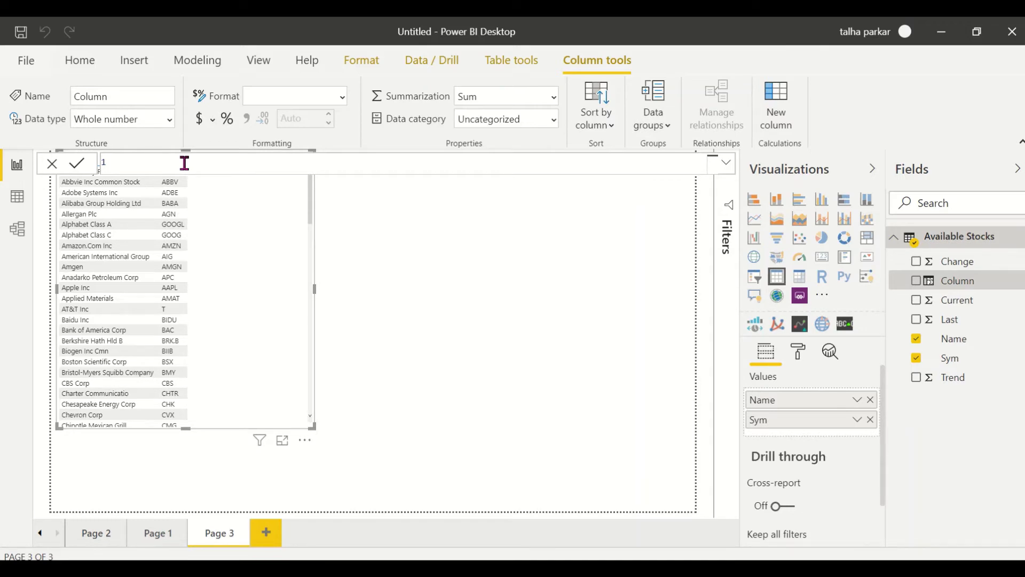
pyautogui.write('Stock Name and Symbole')
pyautogui.press('BackSpace')
pyautogui.write('= [')
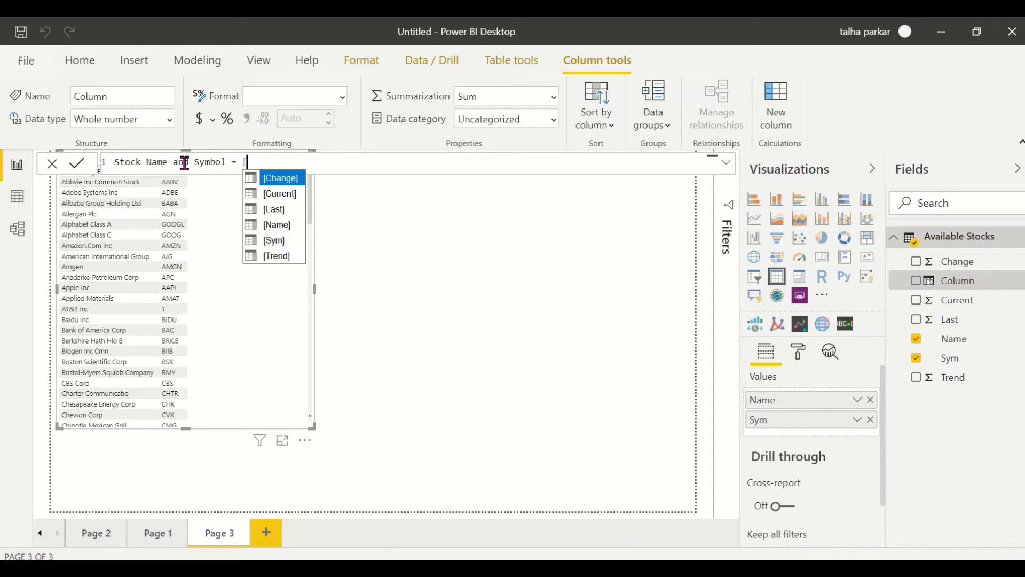
pyautogui.press('Down')
pyautogui.press('Down')
pyautogui.press('Down')
pyautogui.press('Tab')
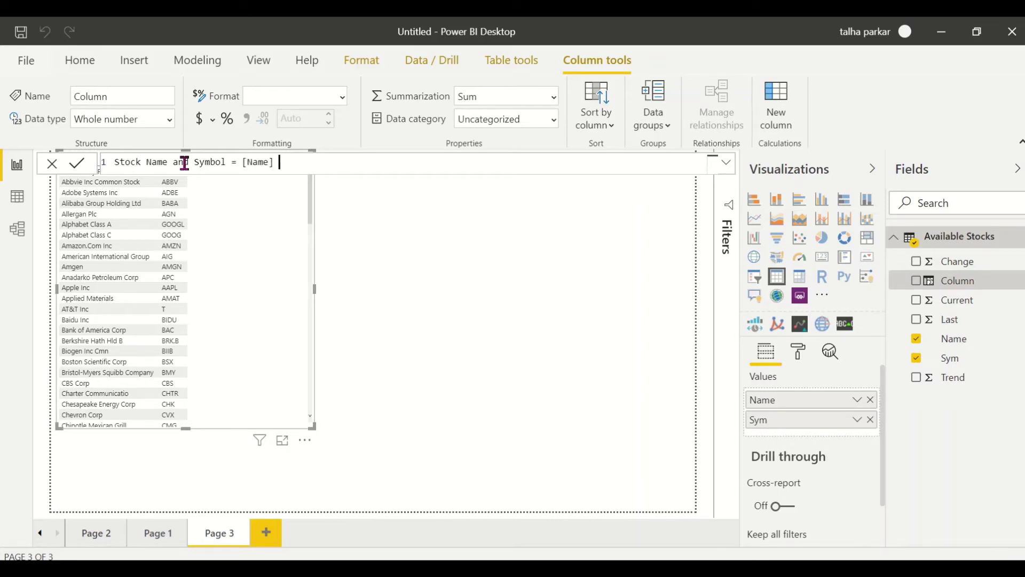
# Complete the Stock Name and Symbol formula by appending & " ("&[Sym]&")" after [Name], without the table prefix, and commit it
pyautogui.write('&')
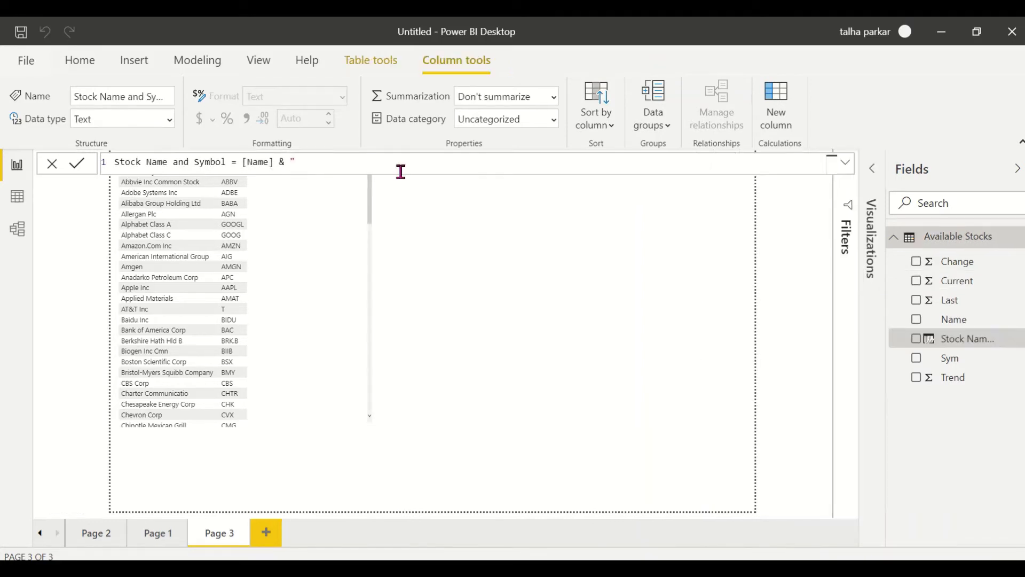
pyautogui.write(' " ("&S')
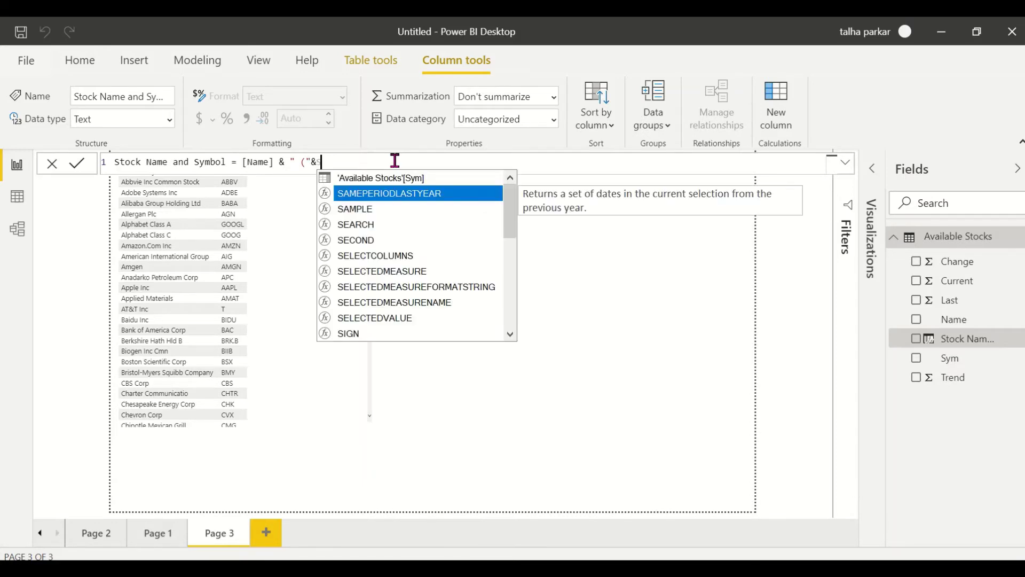
pyautogui.press('Up')
pyautogui.press('Tab')
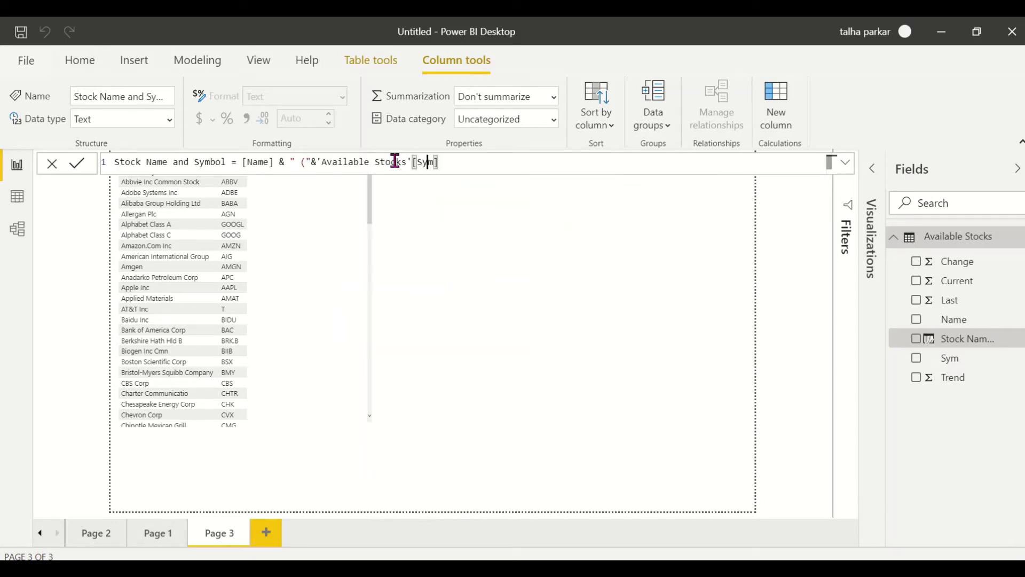
pyautogui.press('BackSpace')
pyautogui.press('BackSpace')
pyautogui.press('BackSpace')
pyautogui.press('BackSpace')
pyautogui.press('BackSpace')
pyautogui.press('BackSpace')
pyautogui.press('BackSpace')
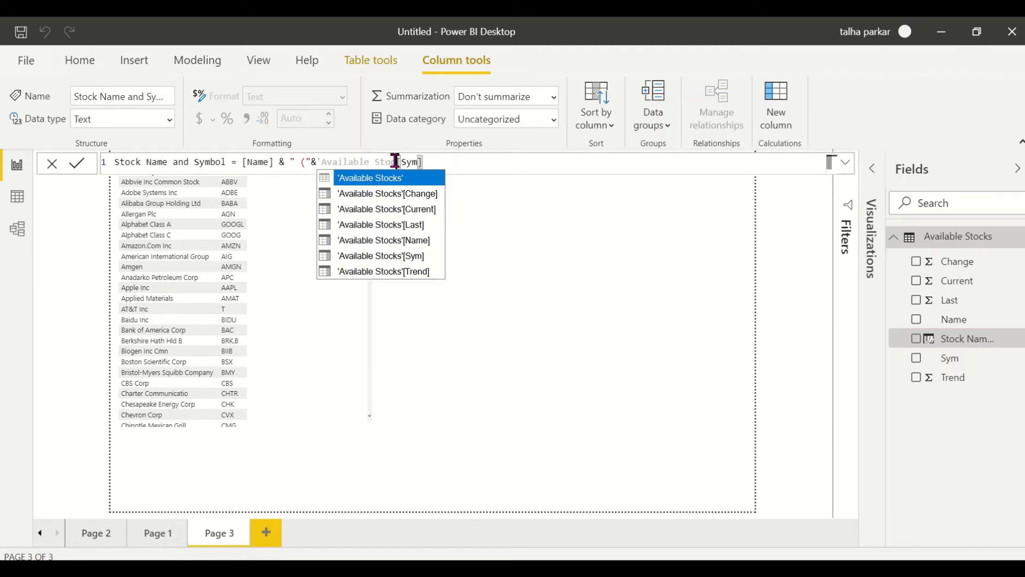
pyautogui.press('BackSpace')
pyautogui.press('BackSpace')
pyautogui.press('BackSpace')
pyautogui.press('BackSpace')
pyautogui.press('BackSpace')
pyautogui.press('BackSpace')
pyautogui.press('BackSpace')
pyautogui.press('BackSpace')
pyautogui.press('BackSpace')
pyautogui.press('BackSpace')
pyautogui.press('BackSpace')
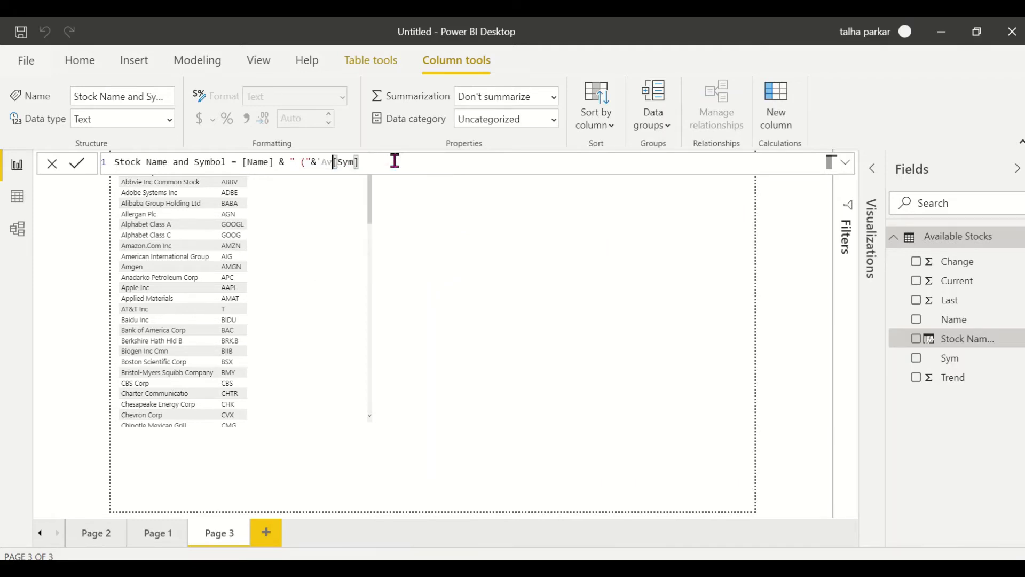
pyautogui.press('Right')
pyautogui.press('Right')
pyautogui.press('Right')
pyautogui.press('Right')
pyautogui.press('Right')
pyautogui.write('&")"')
pyautogui.press('Return')
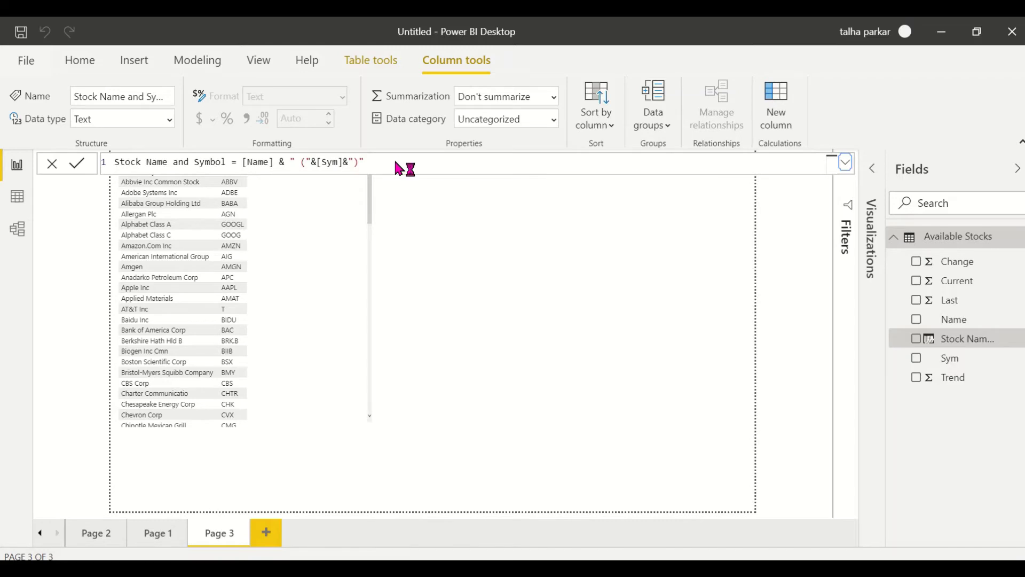
# Show the Stock Name and Symbol column in a separate new table visual on Page 3
pyautogui.click(516, 294)
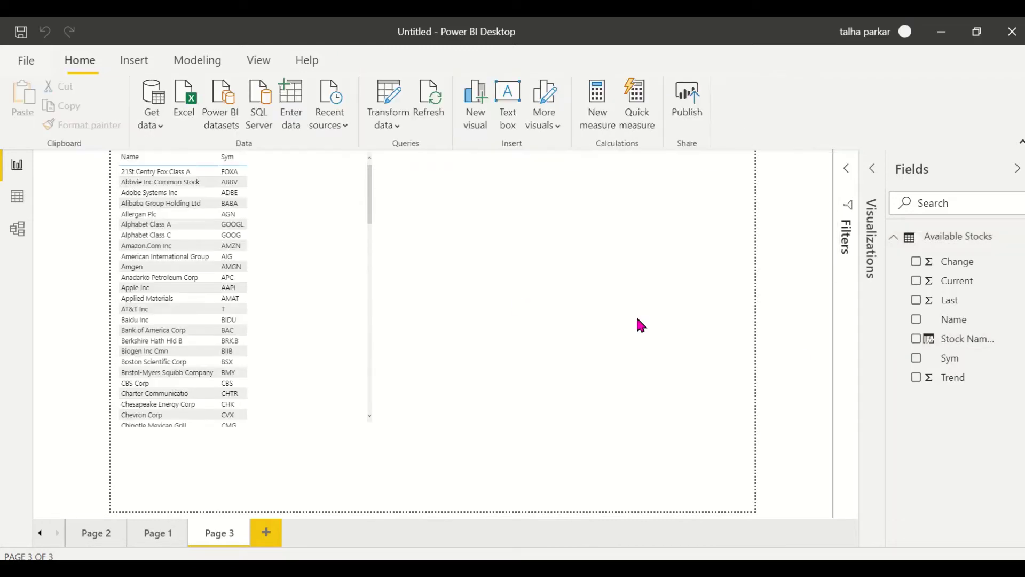
pyautogui.click(952, 349)
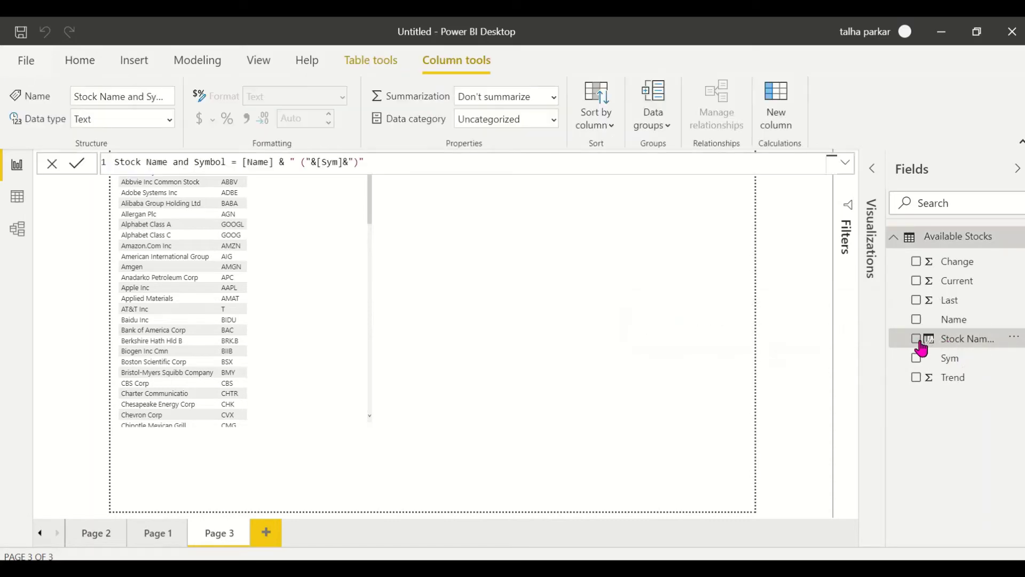
pyautogui.click(917, 340)
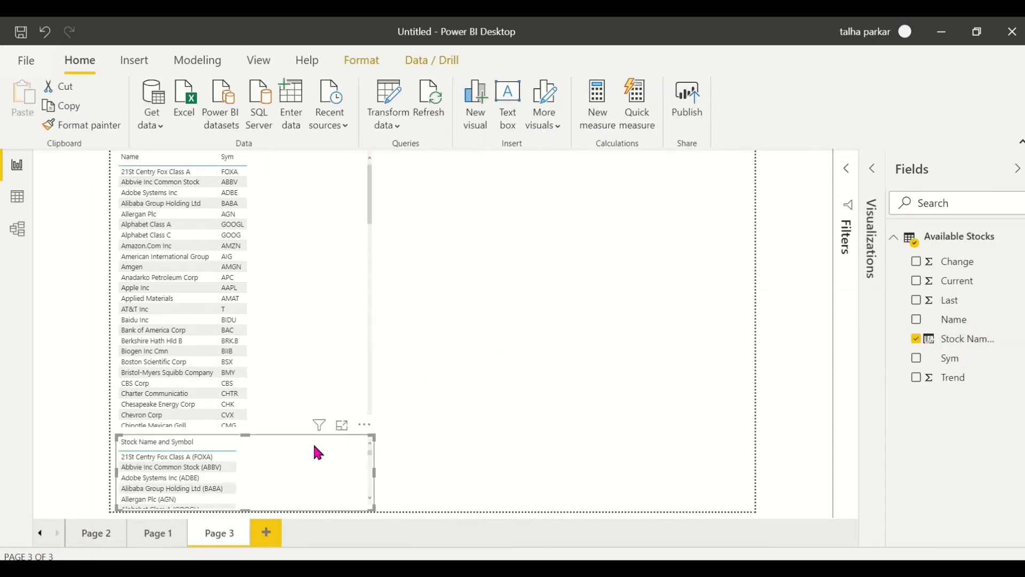
# Move the Stock Name and Symbol table beside the Name and Sym table and enlarge it to show more rows
pyautogui.moveTo(273, 482); pyautogui.dragTo(565, 194)
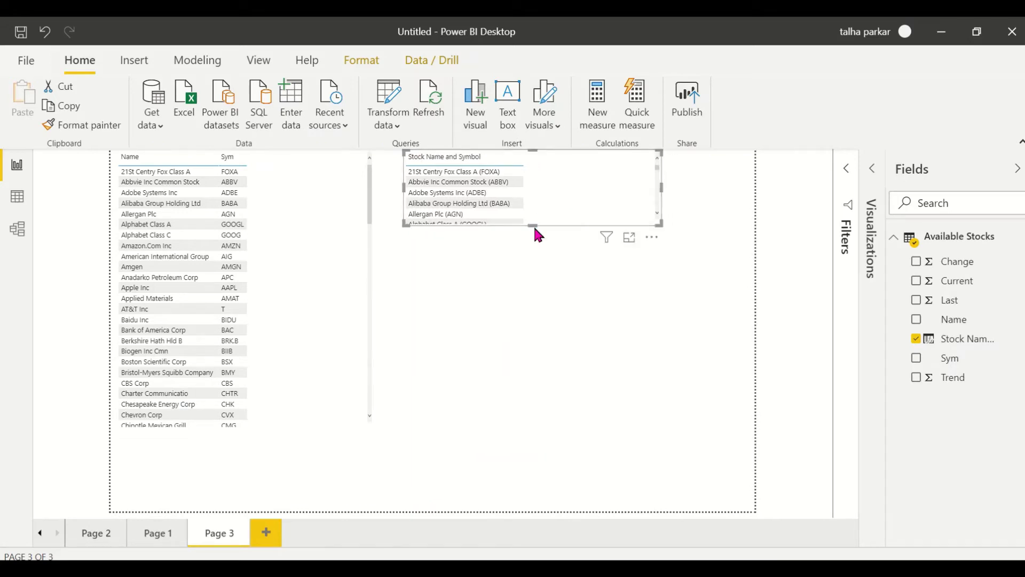
pyautogui.moveTo(534, 225); pyautogui.dragTo(536, 416)
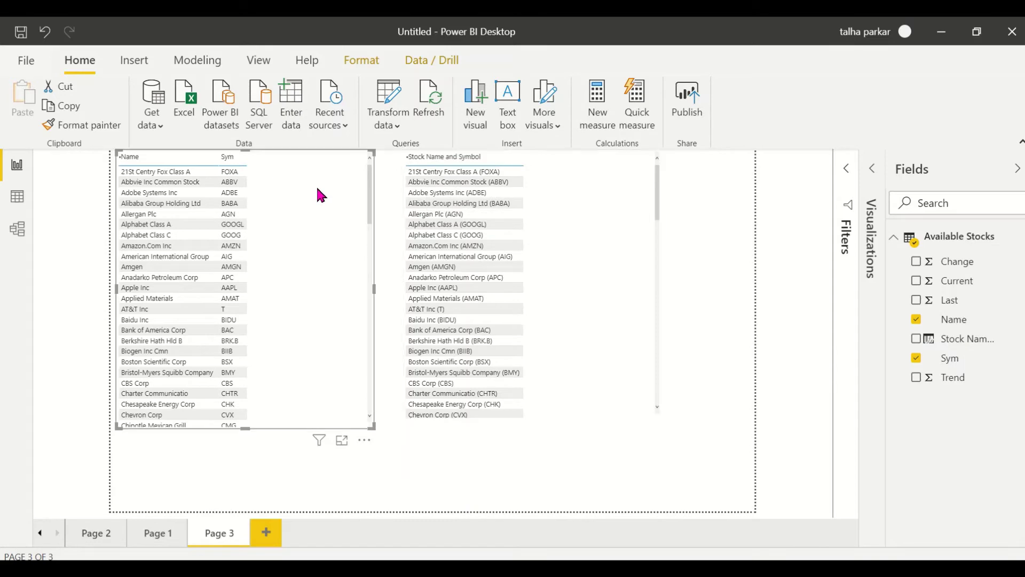
# Delete the Name and Sym table and the Stock Name and Symbol table from Page 3
pyautogui.press('Delete')
pyautogui.click(610, 216)
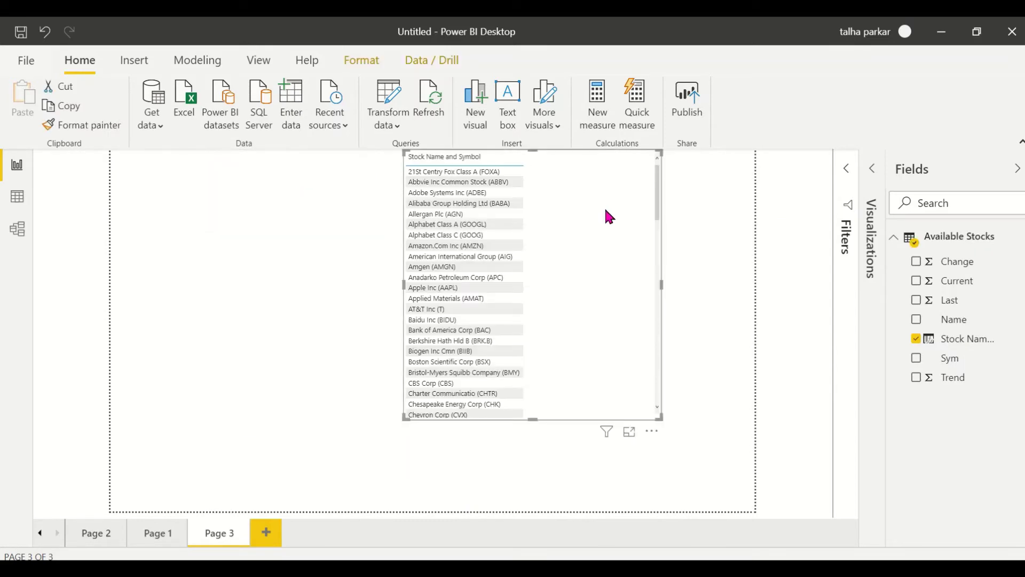
pyautogui.press('Delete')
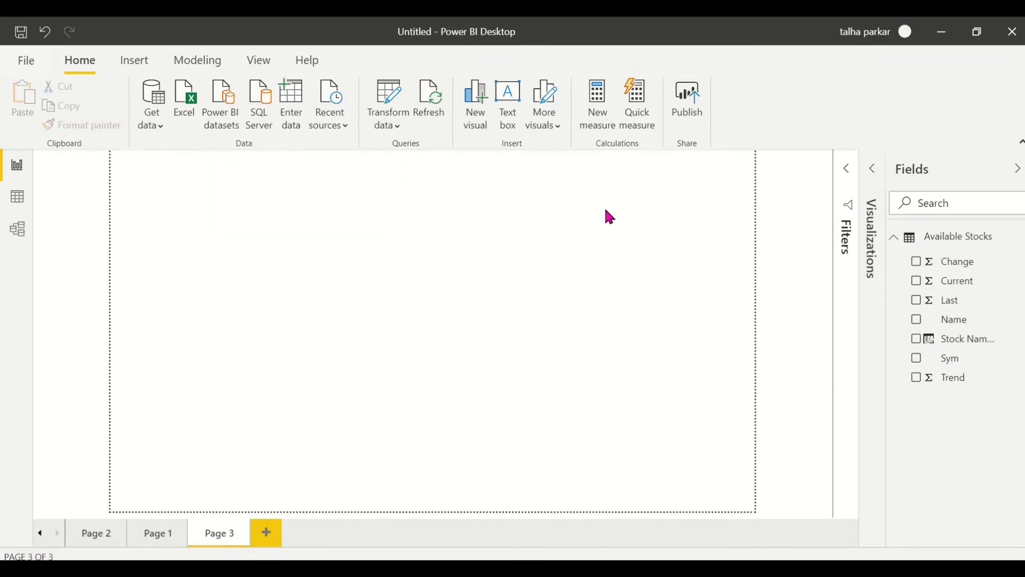
# Add an enlarged Scroller visual to Page 3 with Stock Name and Symbol as its Category
pyautogui.click(868, 180)
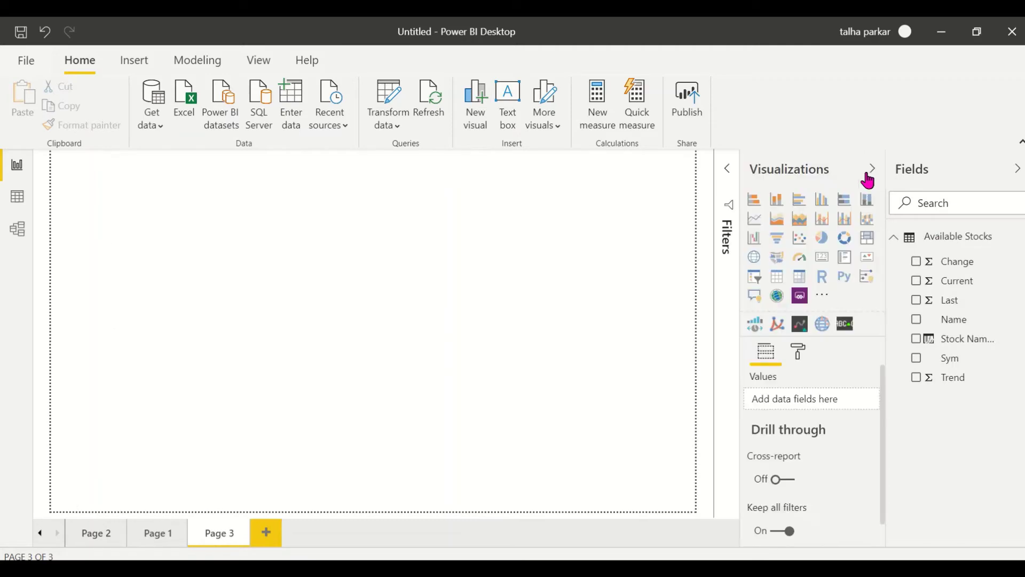
pyautogui.click(846, 324)
pyautogui.moveTo(196, 287); pyautogui.dragTo(511, 401)
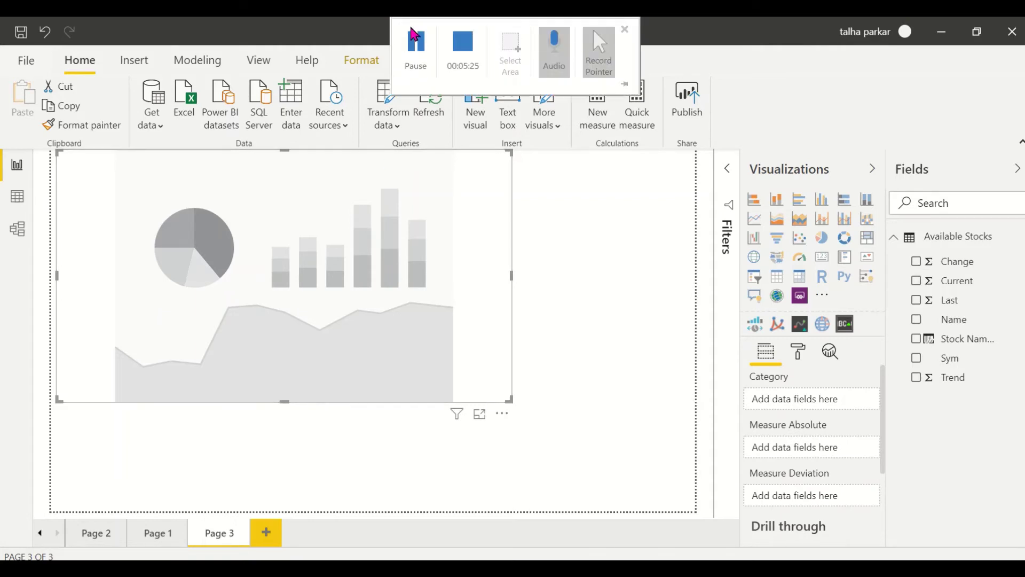
pyautogui.click(534, 176)
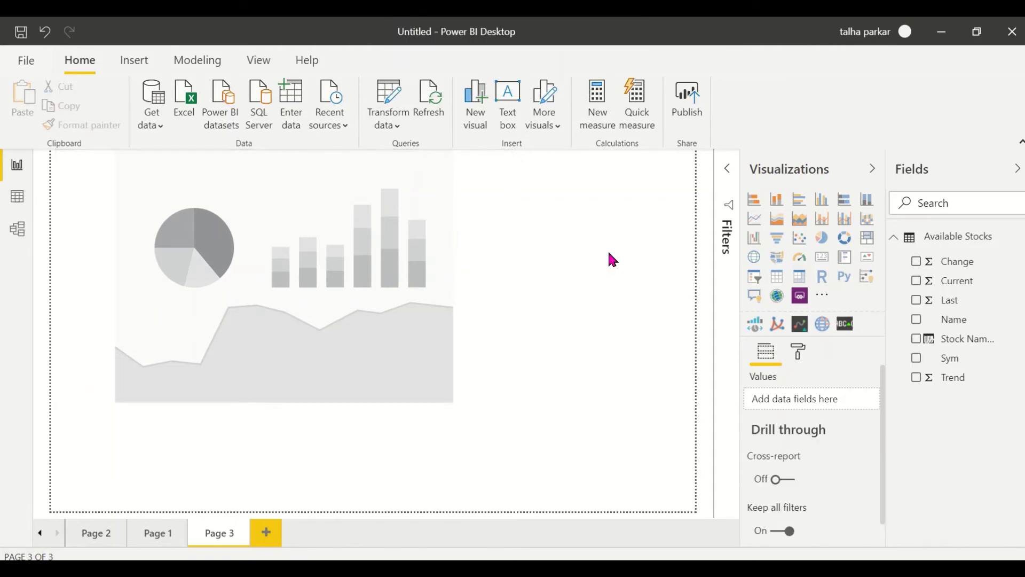
pyautogui.click(409, 254)
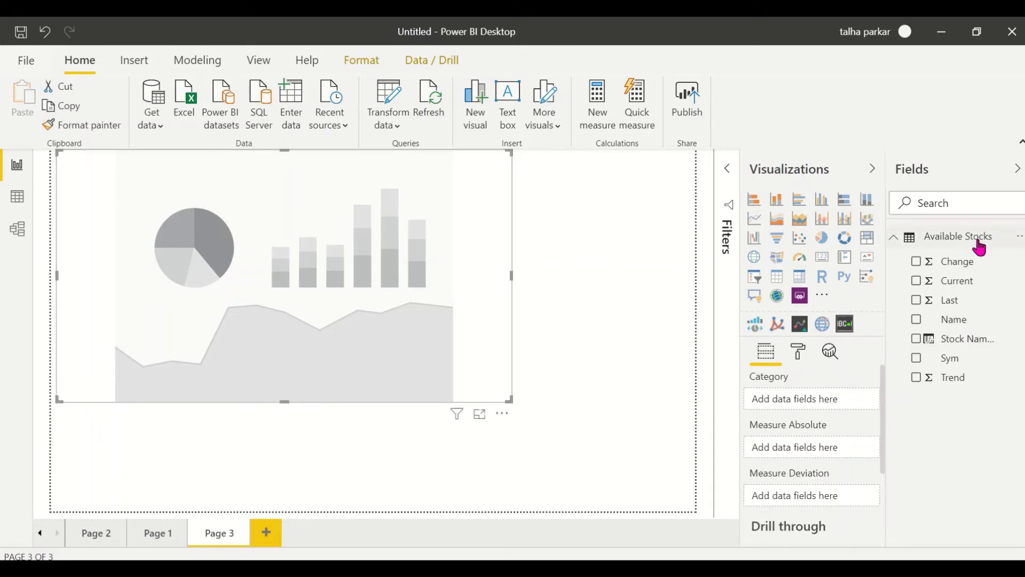
pyautogui.moveTo(868, 383); pyautogui.dragTo(835, 401)
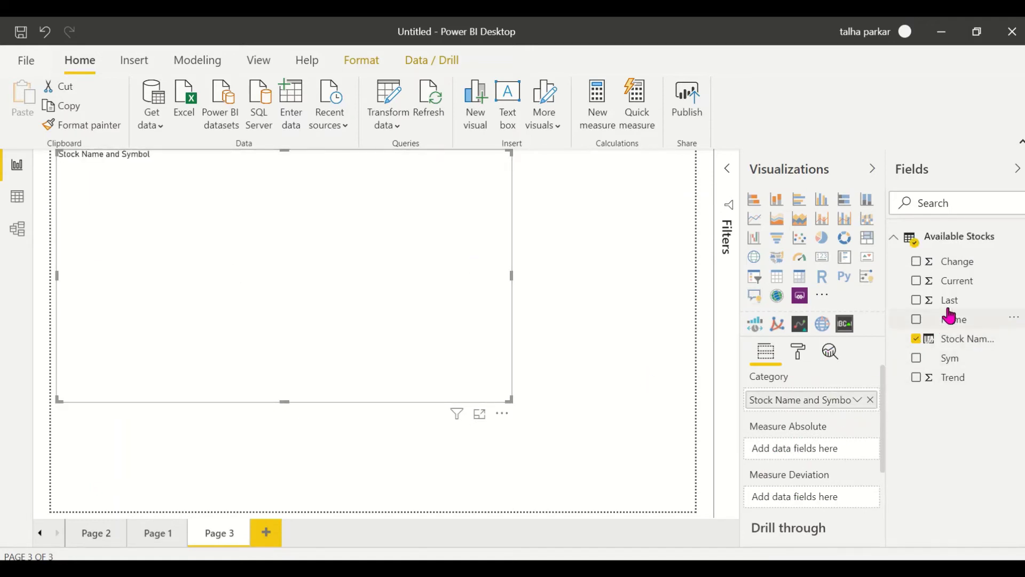
pyautogui.moveTo(952, 307); pyautogui.dragTo(960, 283)
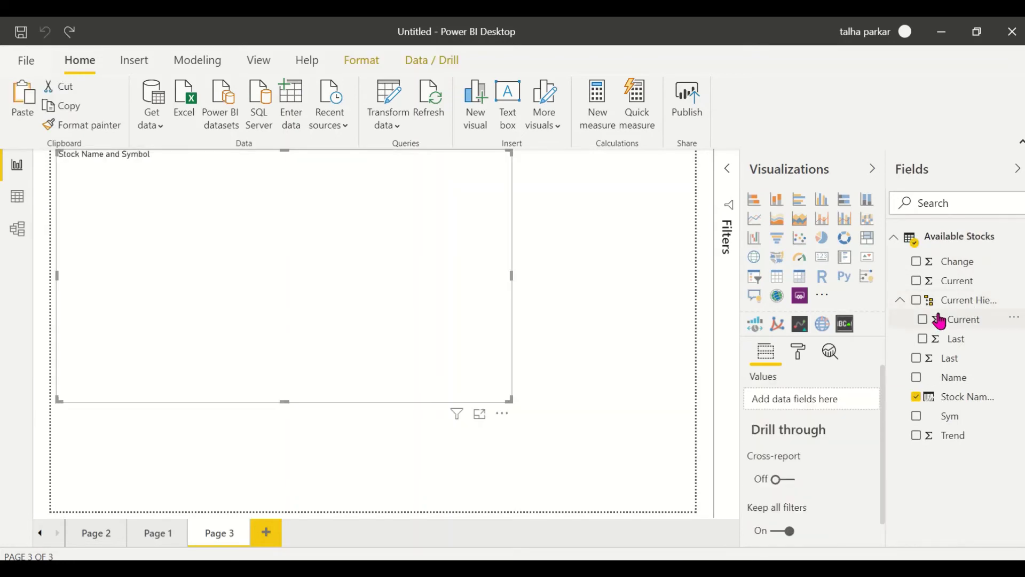
pyautogui.click(1010, 300)
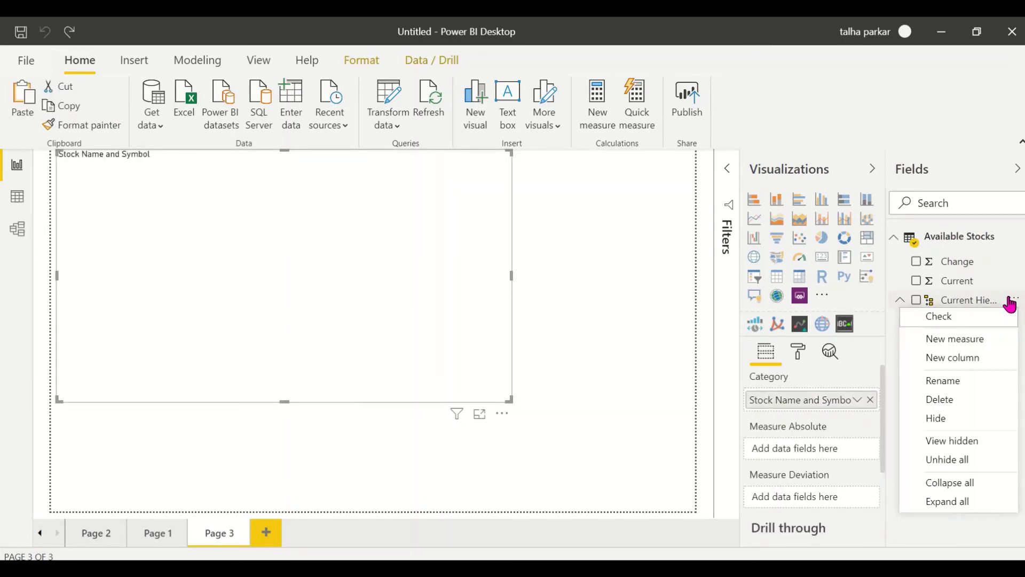
pyautogui.click(962, 399)
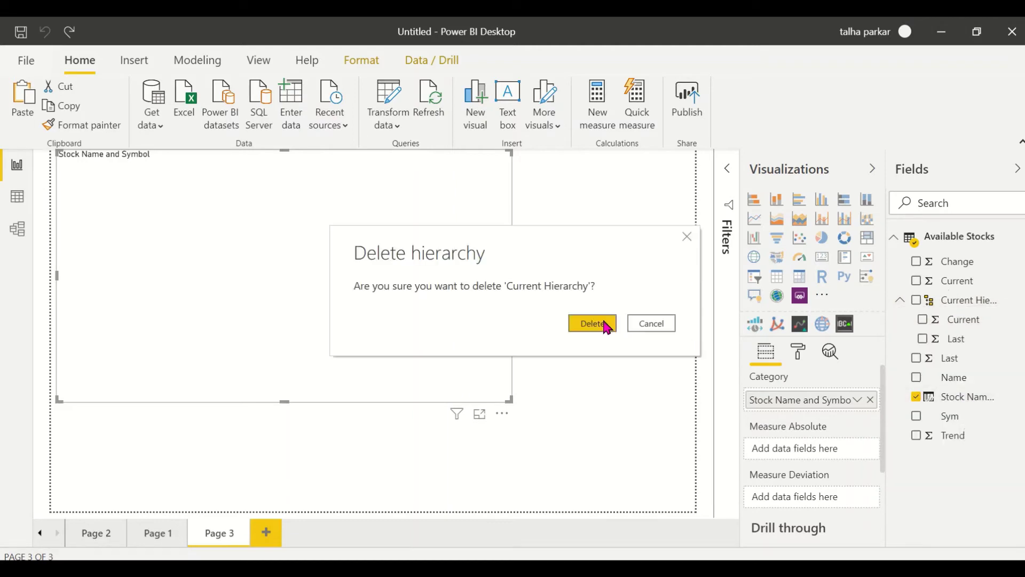
pyautogui.click(593, 323)
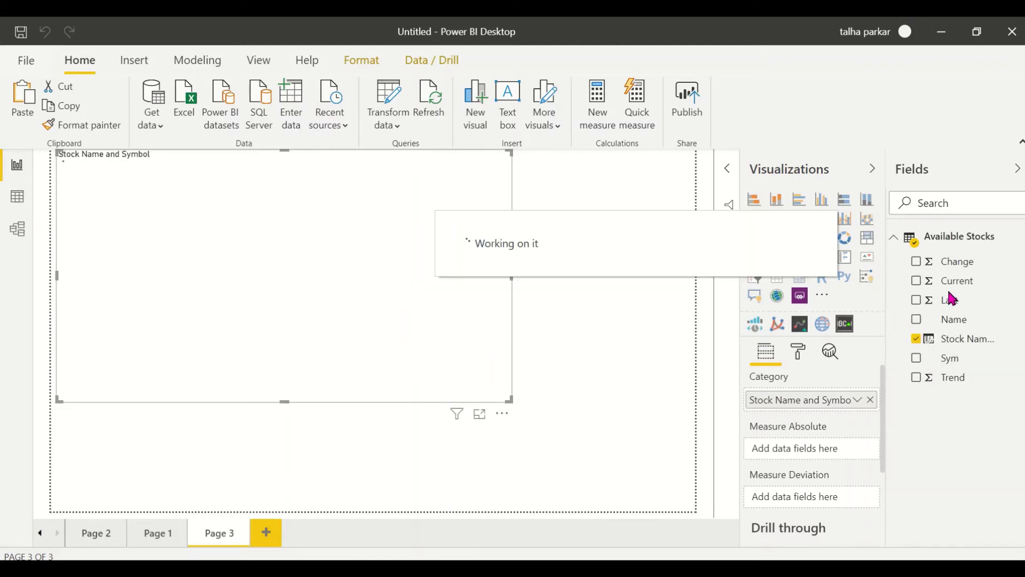
# Assign Current as the scroller's Measure Absolute and resize the visual into a shorter banner across the full page width
pyautogui.moveTo(952, 281); pyautogui.dragTo(825, 455)
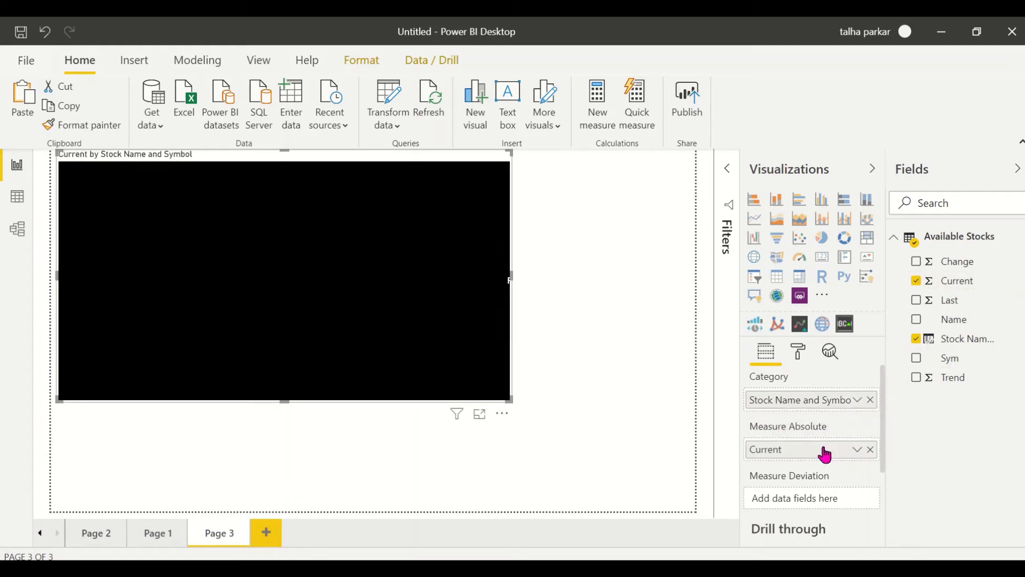
pyautogui.click(954, 303)
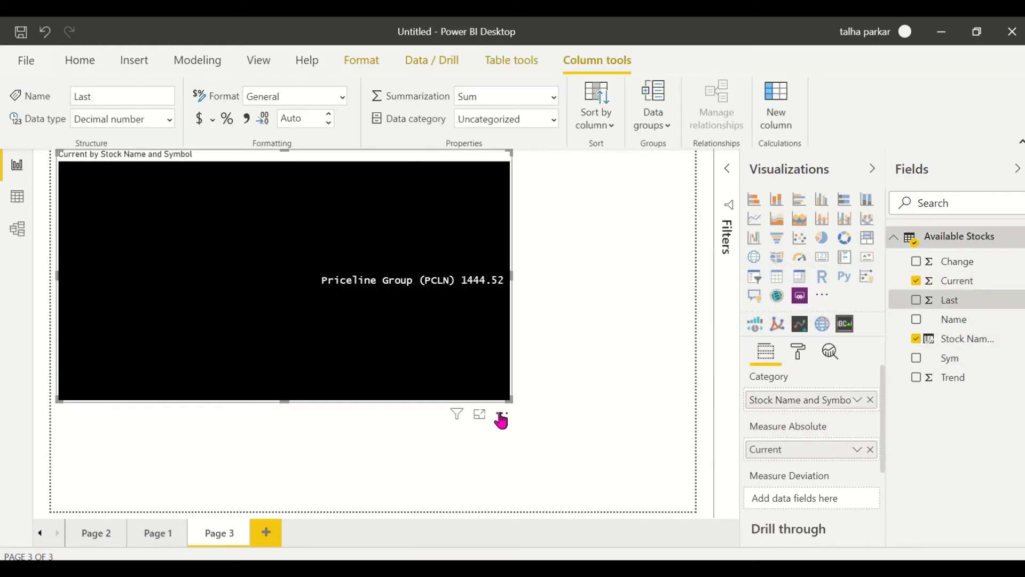
pyautogui.moveTo(507, 404); pyautogui.dragTo(701, 298)
pyautogui.click(504, 372)
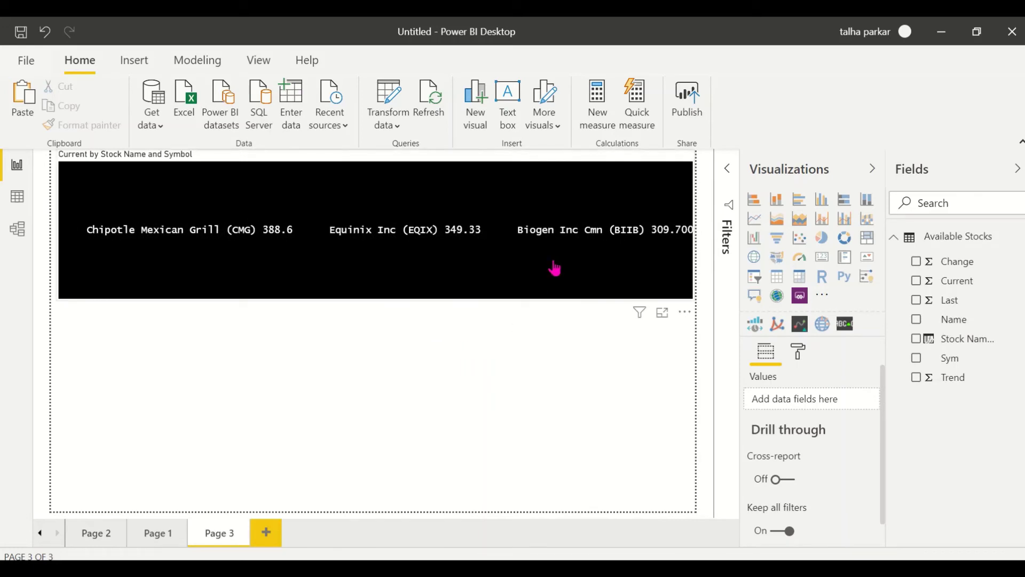
# Assign Last as the scroller's Measure Deviation
pyautogui.click(551, 265)
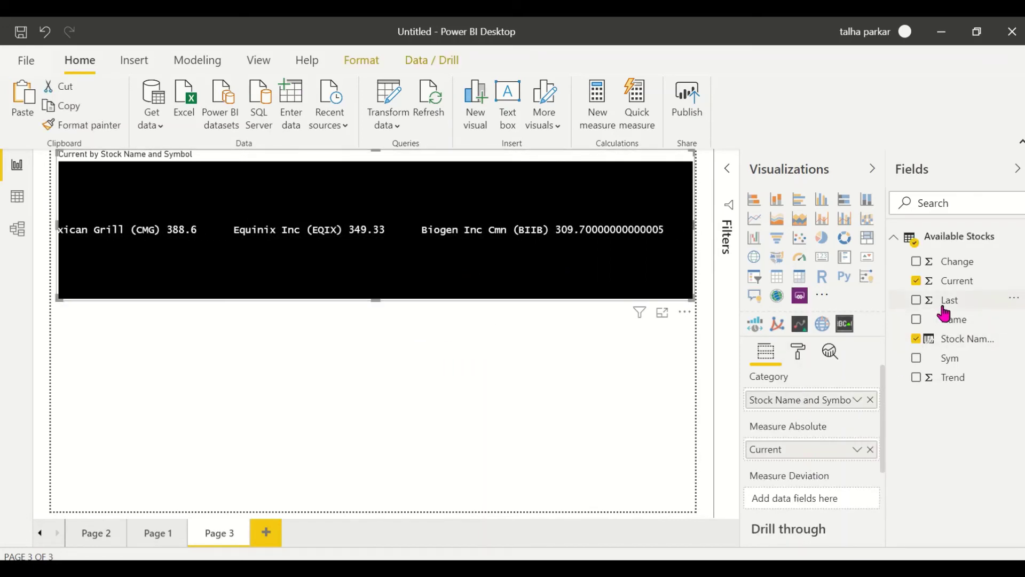
pyautogui.moveTo(918, 300); pyautogui.dragTo(796, 512)
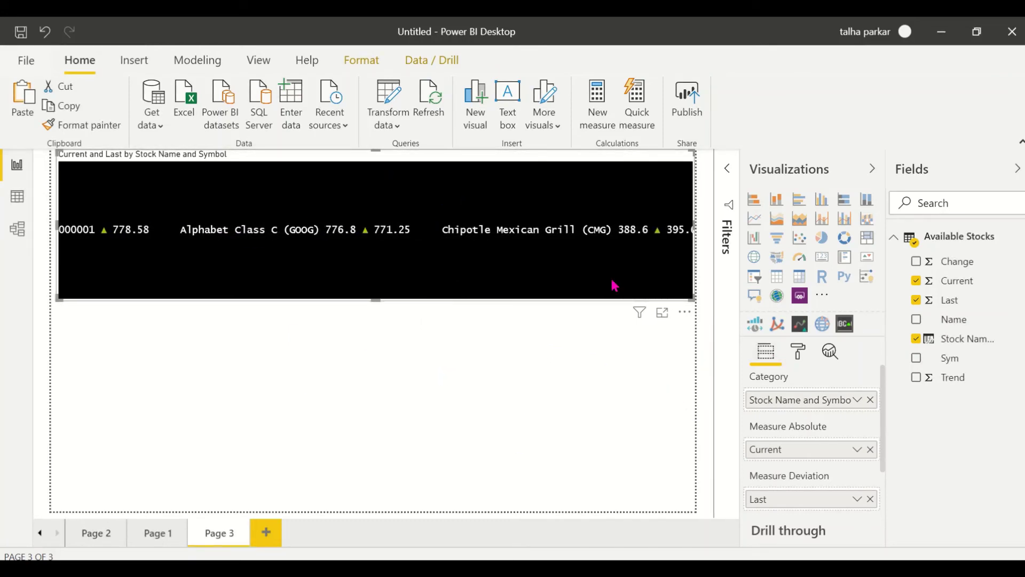
# Sort the Stock Name and Symbol column by Sym and collapse the expanded formula editor
pyautogui.click(951, 342)
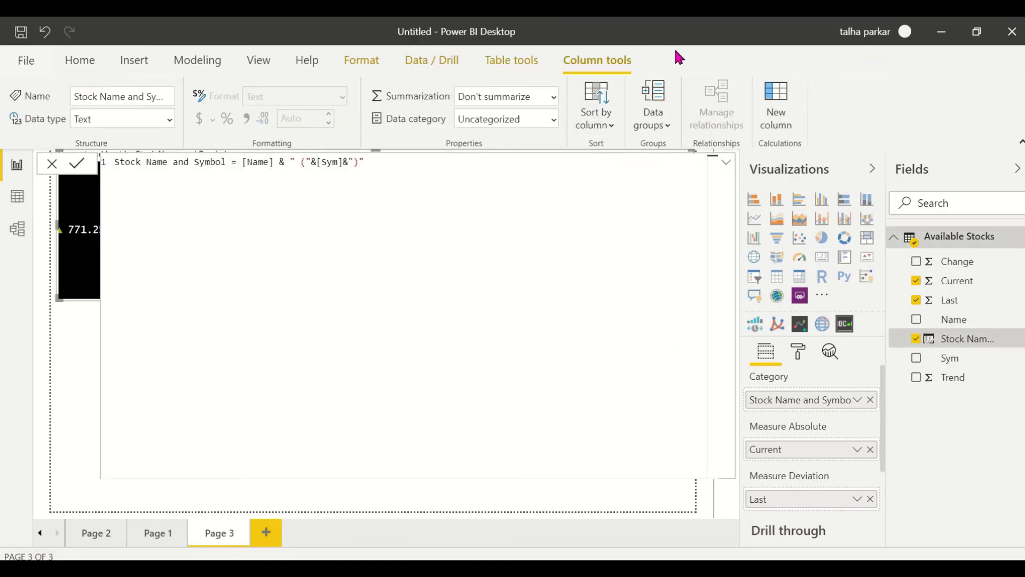
pyautogui.click(615, 114)
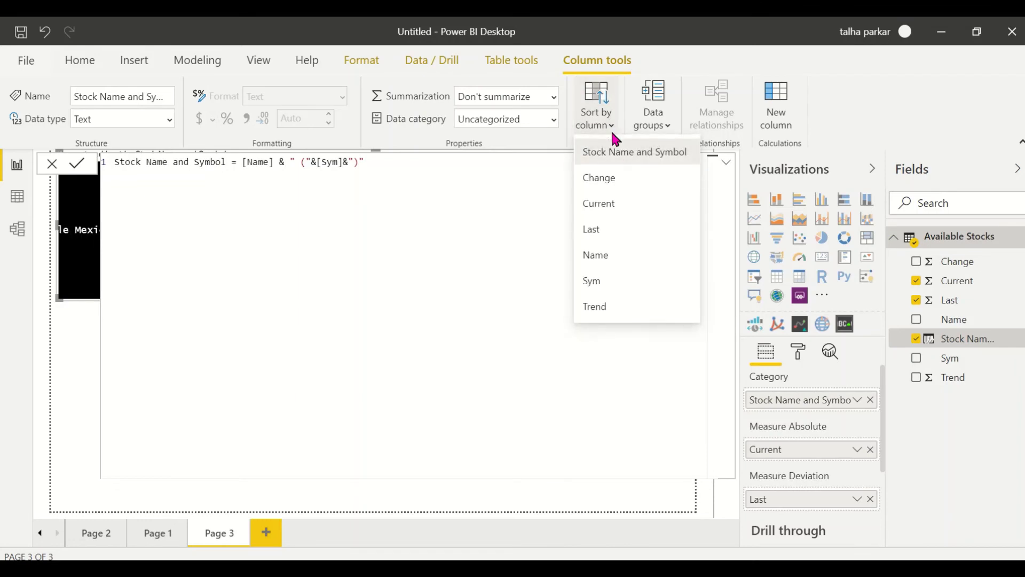
pyautogui.click(592, 290)
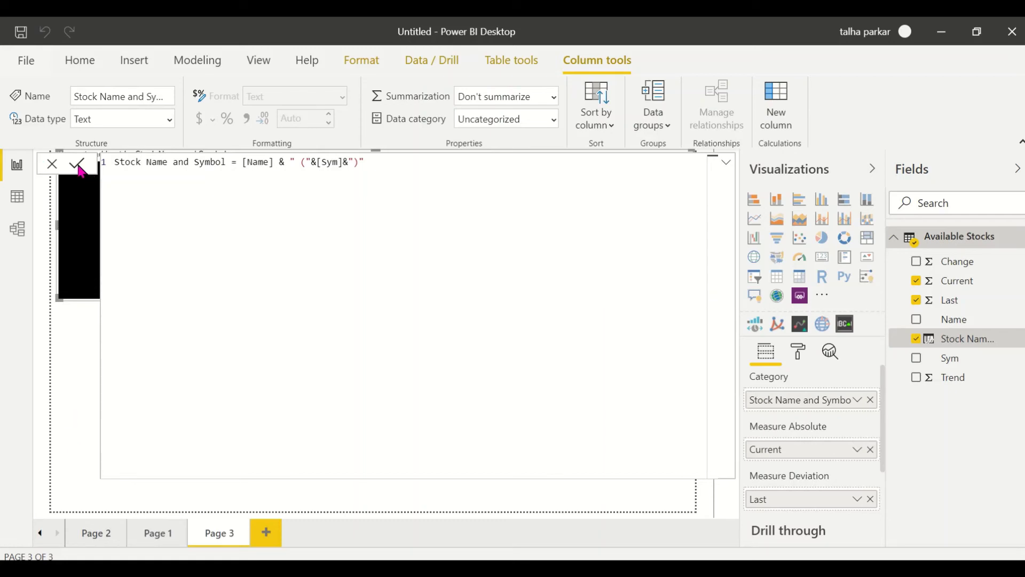
pyautogui.click(727, 167)
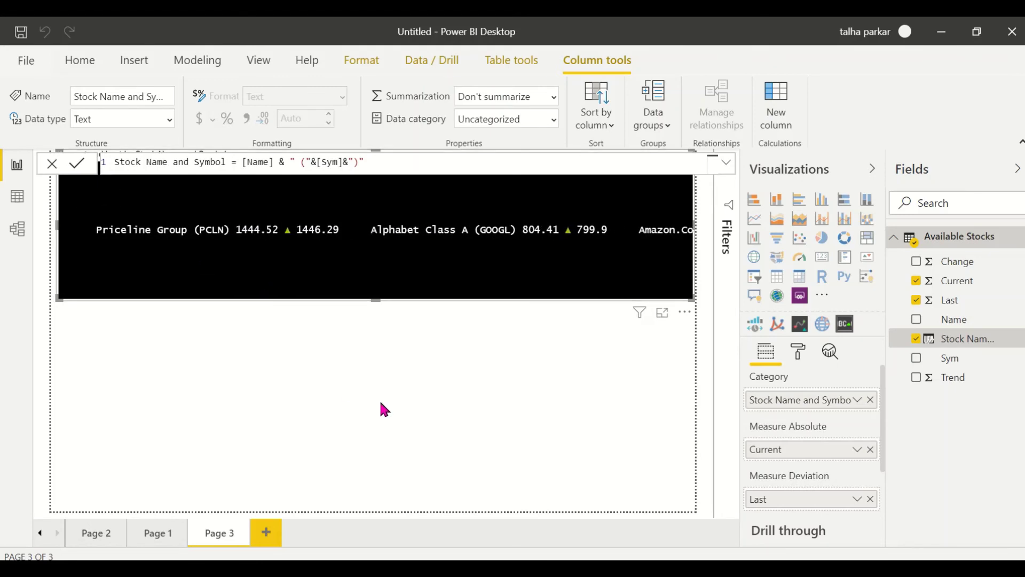
# Make the scroller visual slightly taller and reapply the Sym sort to the Stock Name and Symbol column
pyautogui.moveTo(376, 300); pyautogui.dragTo(379, 346)
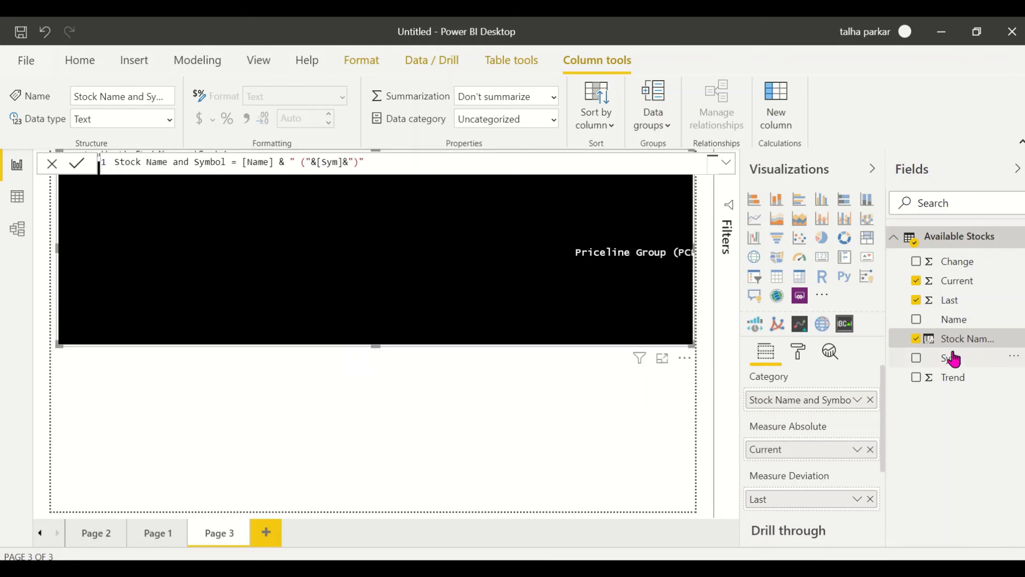
pyautogui.click(615, 113)
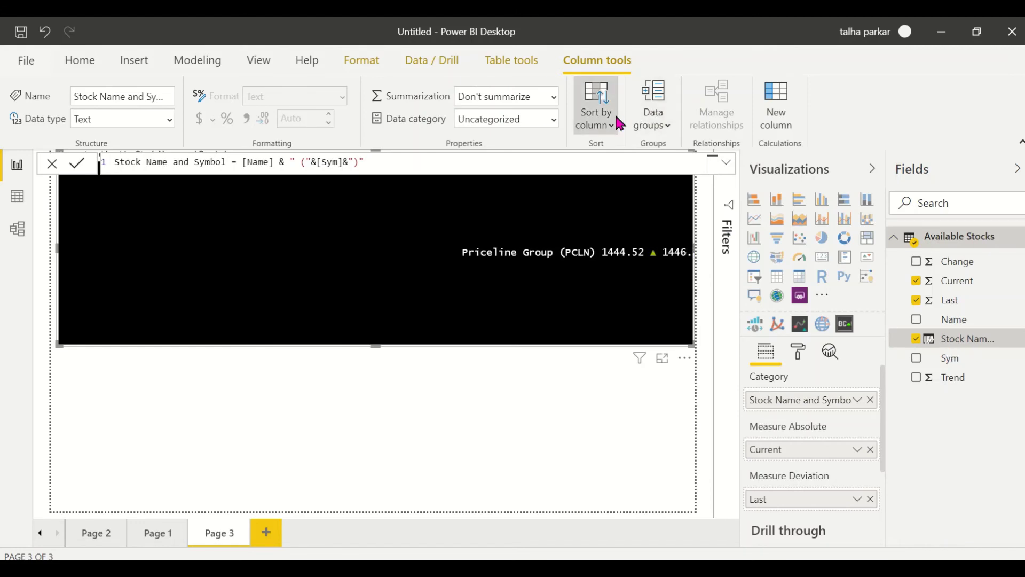
pyautogui.click(625, 279)
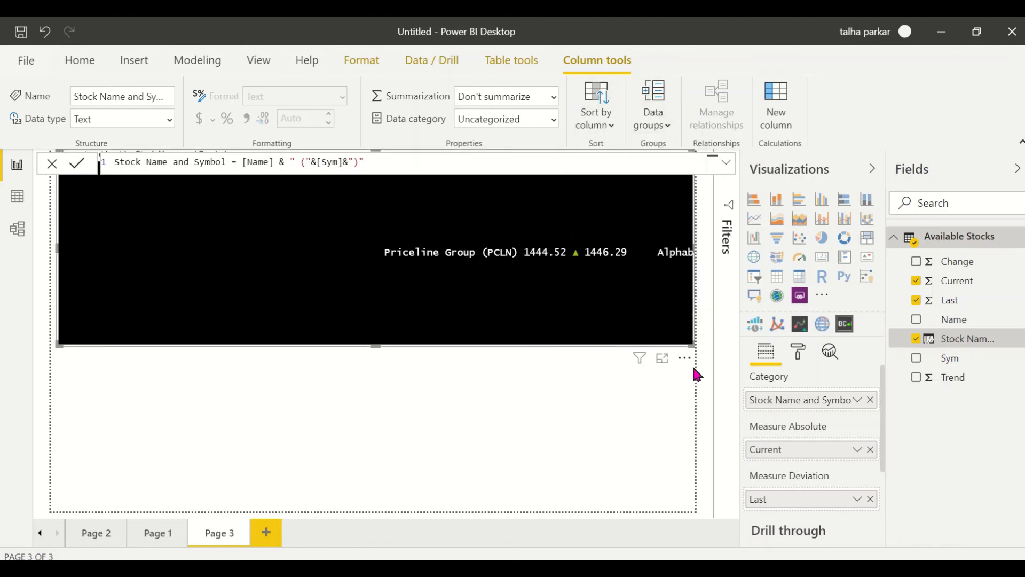
# Remove Stock Name and Symbol from the scroller's Category and add it back to refresh the item order
pyautogui.click(871, 400)
pyautogui.moveTo(985, 342); pyautogui.dragTo(864, 406)
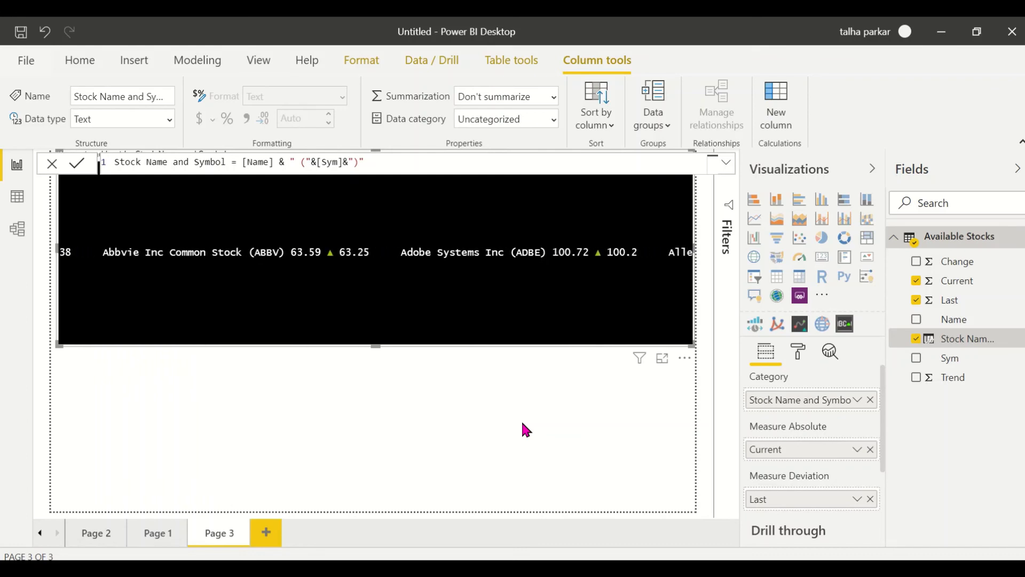
# Turn on Auto-size font in the scroller's formatting options
pyautogui.click(798, 353)
pyautogui.click(799, 421)
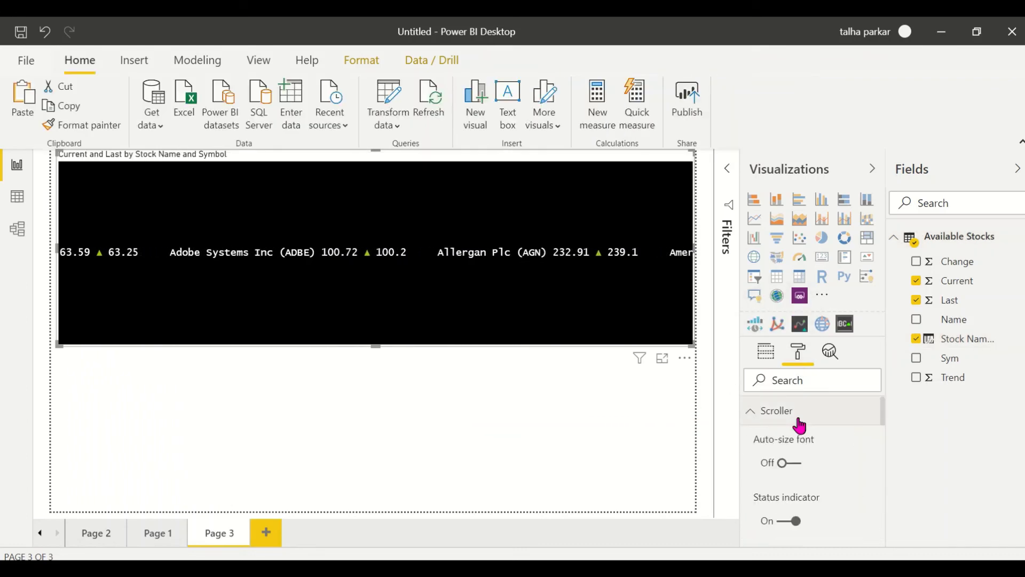
pyautogui.click(794, 463)
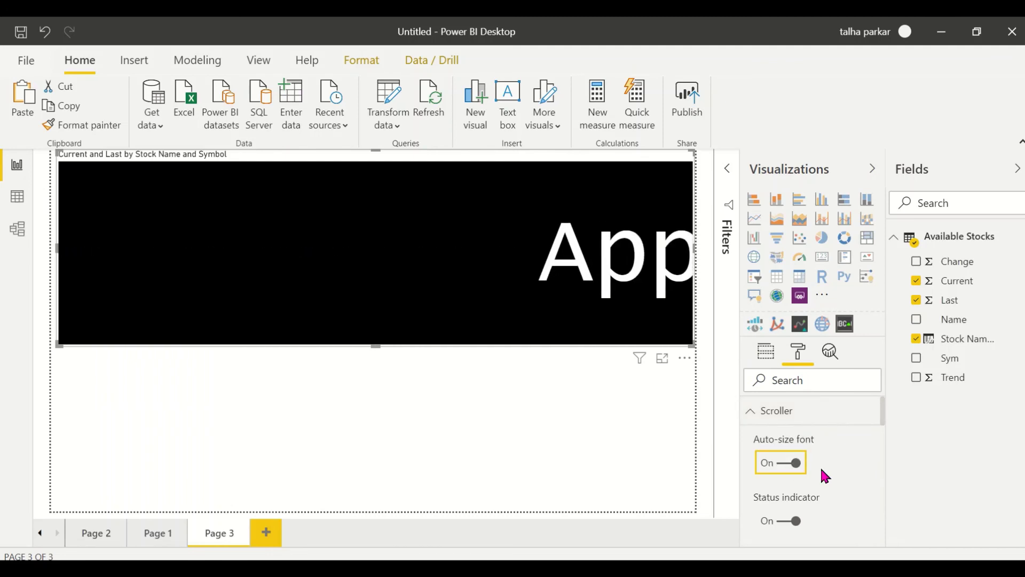
# Turn the scroller's Status indicator off and back on
pyautogui.scroll(-1, 822, 468)
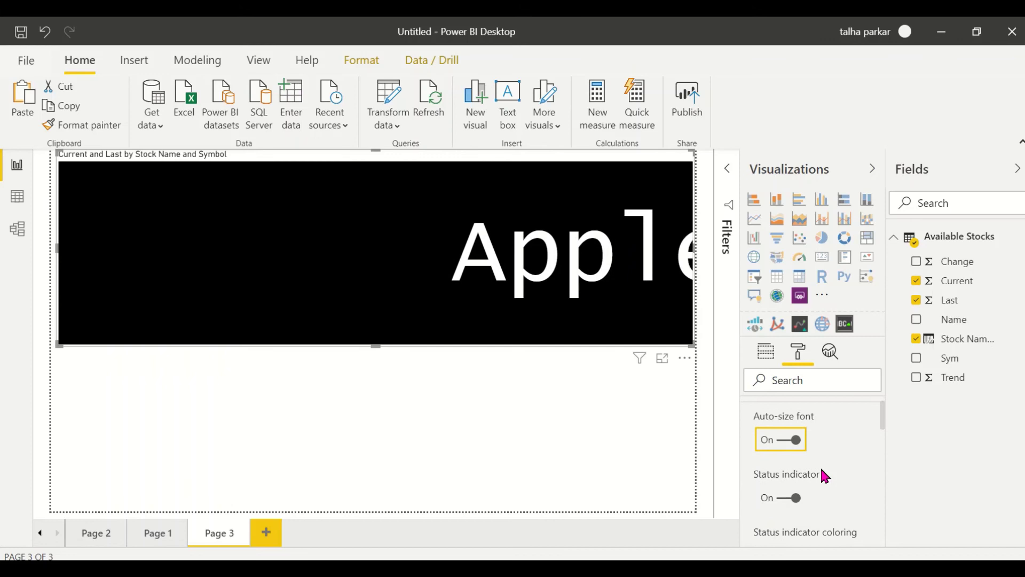
pyautogui.click(782, 498)
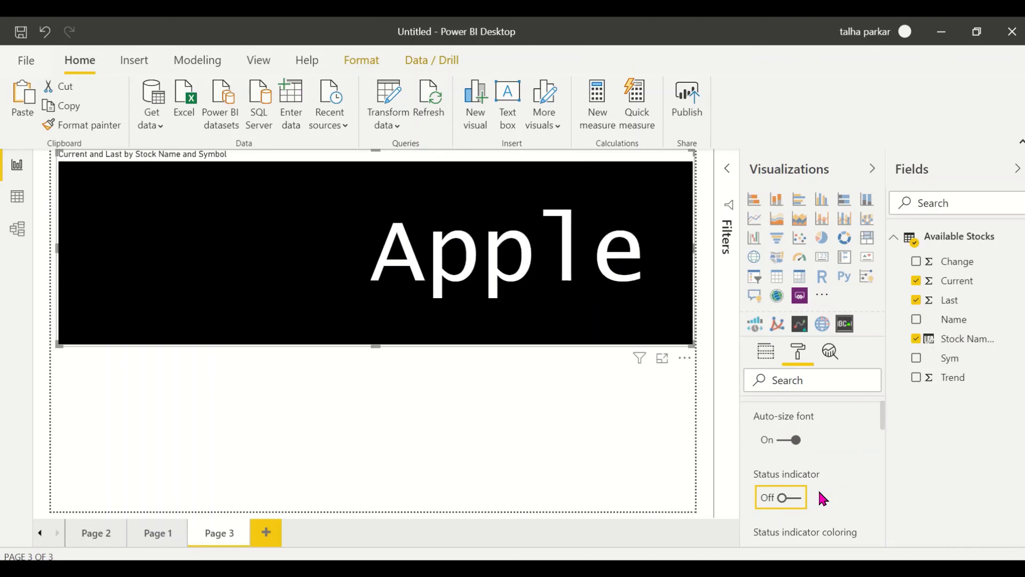
pyautogui.scroll(-1, 821, 493)
pyautogui.scroll(1, 823, 499)
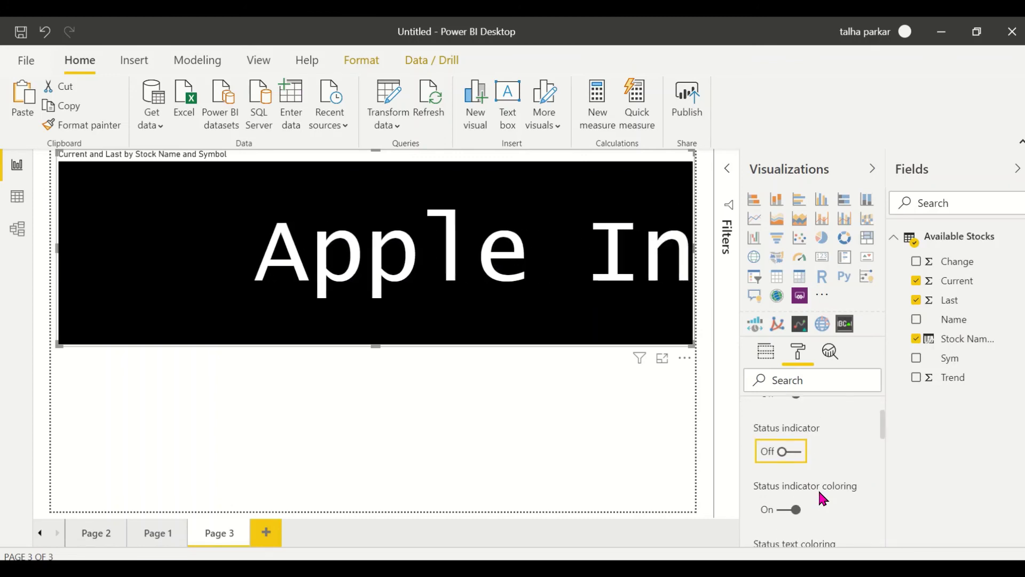
pyautogui.scroll(1, 796, 435)
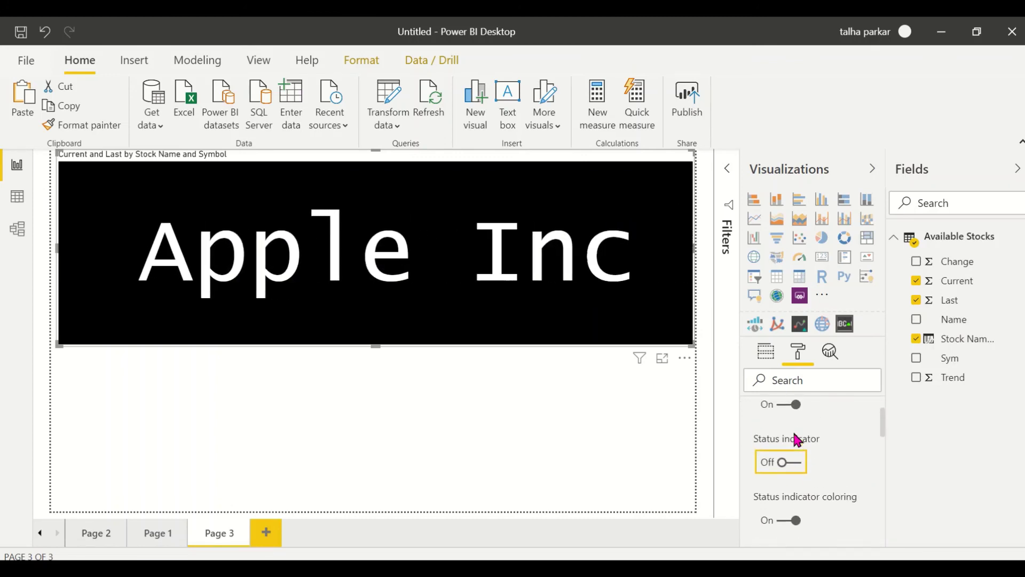
pyautogui.click(785, 475)
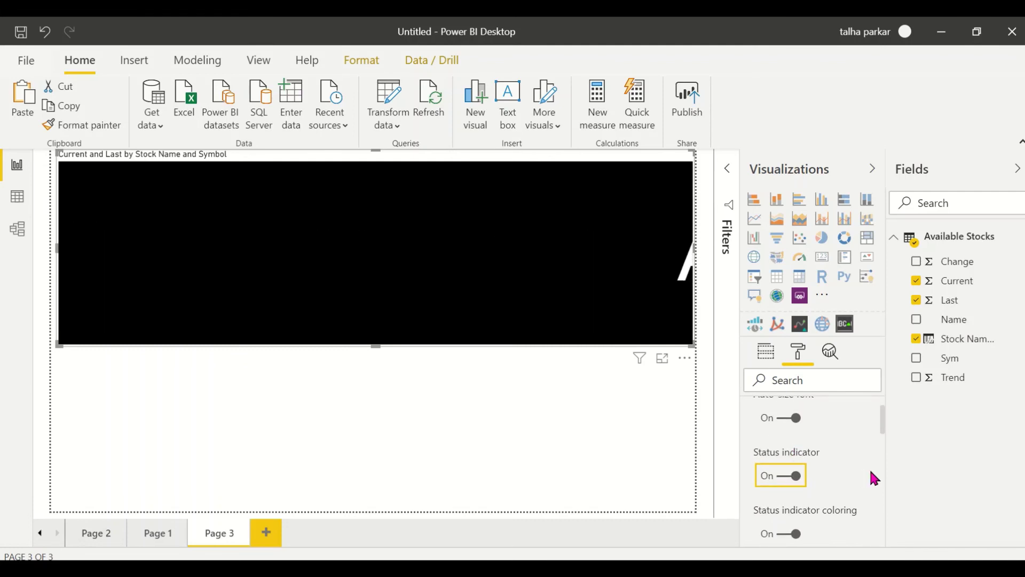
# Turn on Status text coloring for the scroller
pyautogui.scroll(2, 870, 471)
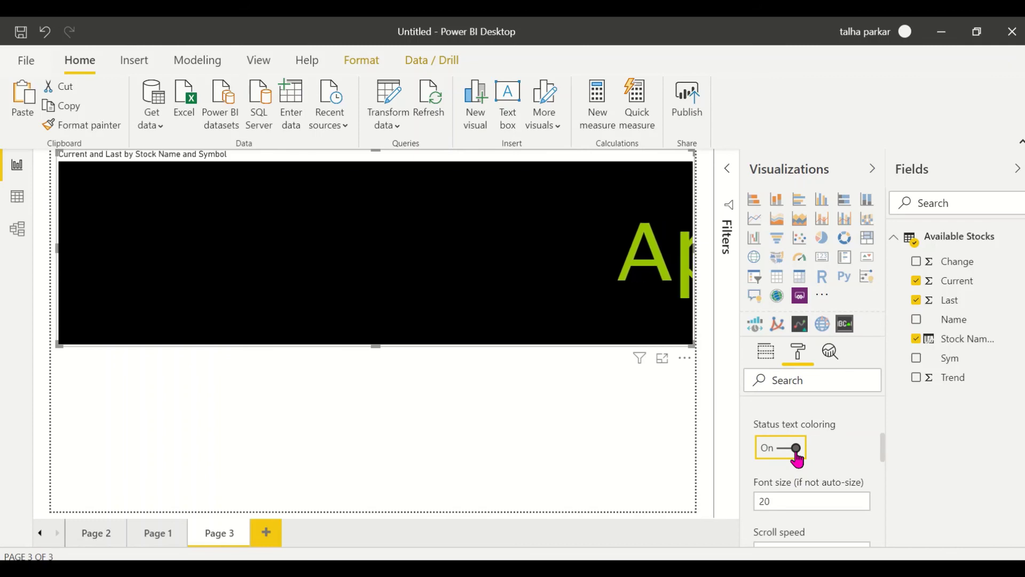
pyautogui.scroll(-1, 795, 460)
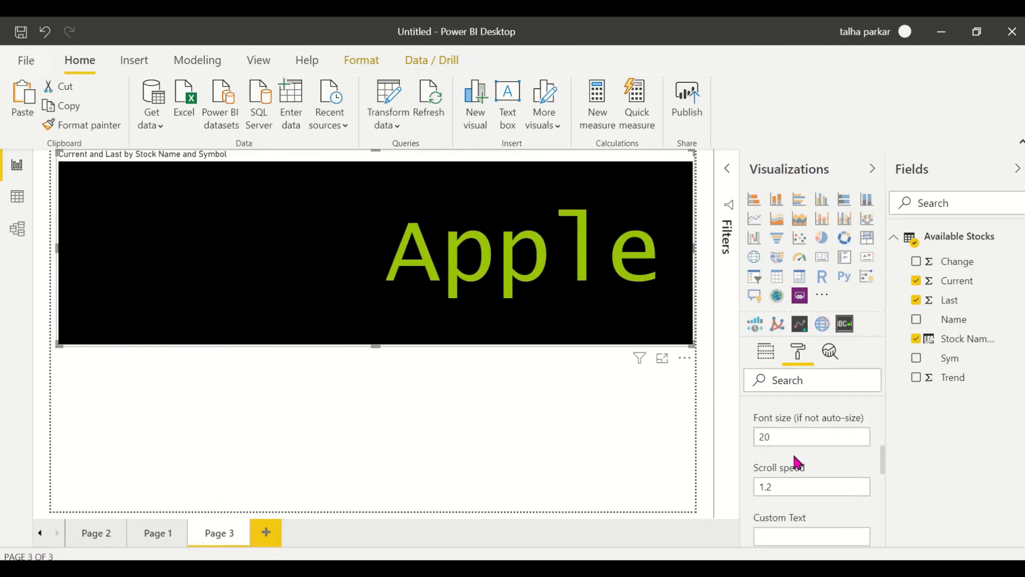
# Set the scroller's background color to the purple theme color and collapse the Background settings
pyautogui.scroll(-2, 794, 441)
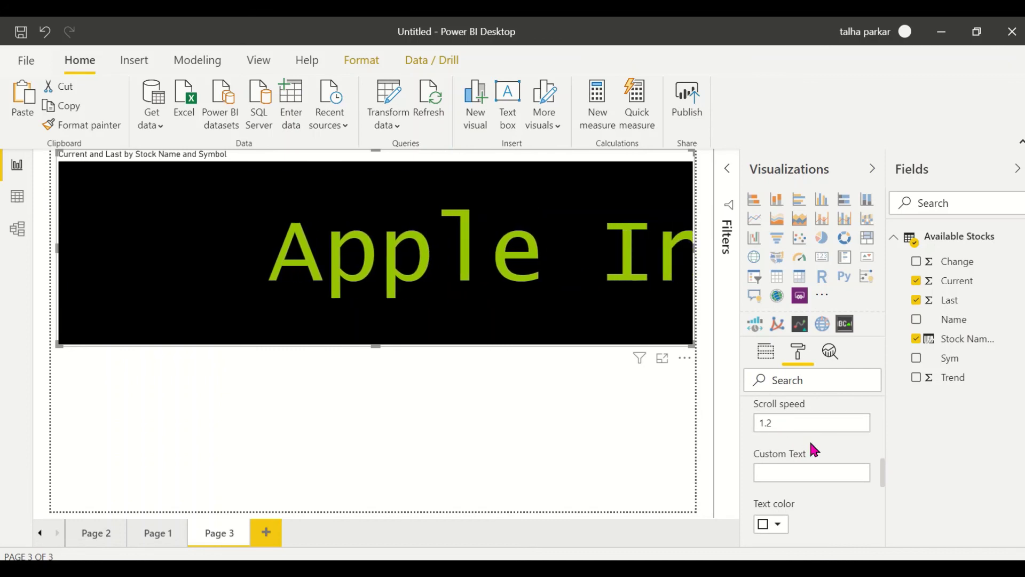
pyautogui.scroll(-3, 829, 463)
pyautogui.scroll(-2, 829, 462)
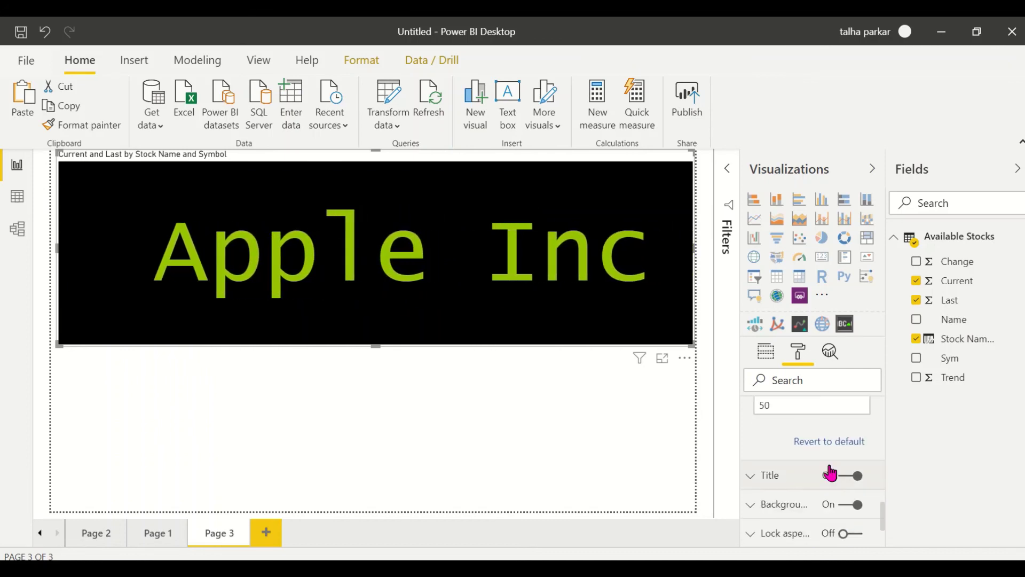
pyautogui.scroll(1, 830, 464)
pyautogui.scroll(-2, 829, 467)
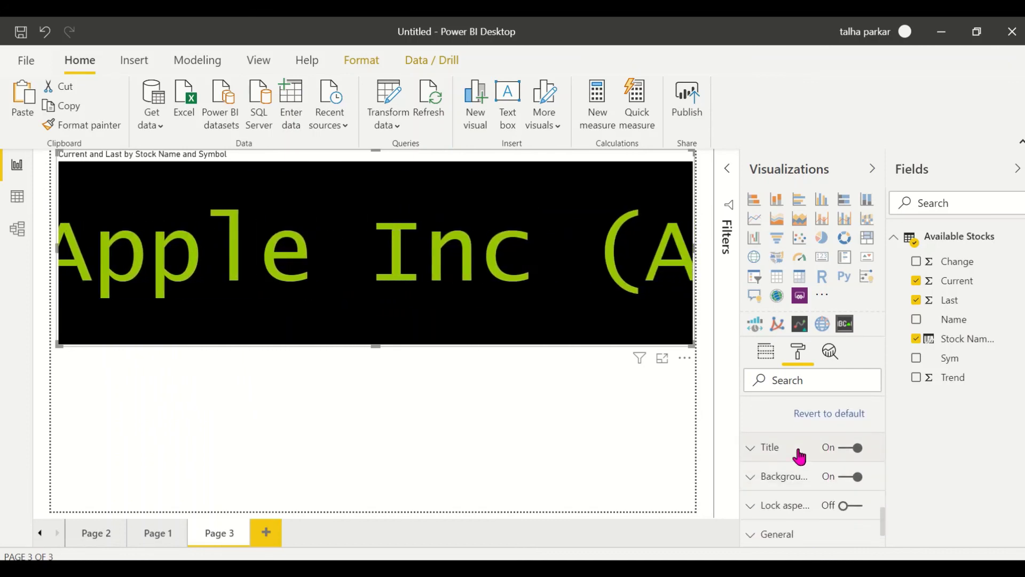
pyautogui.click(763, 478)
pyautogui.click(779, 527)
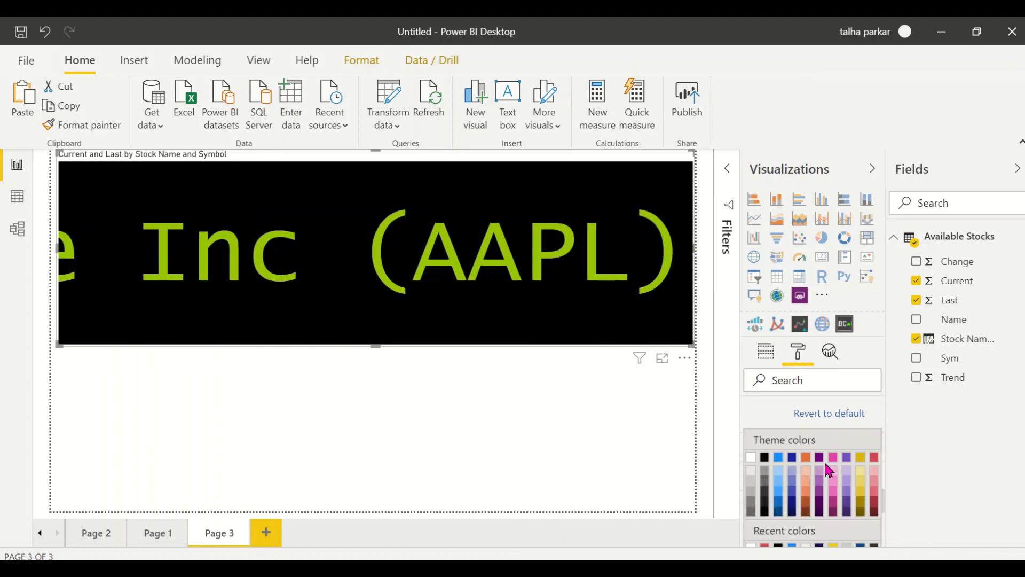
pyautogui.click(820, 460)
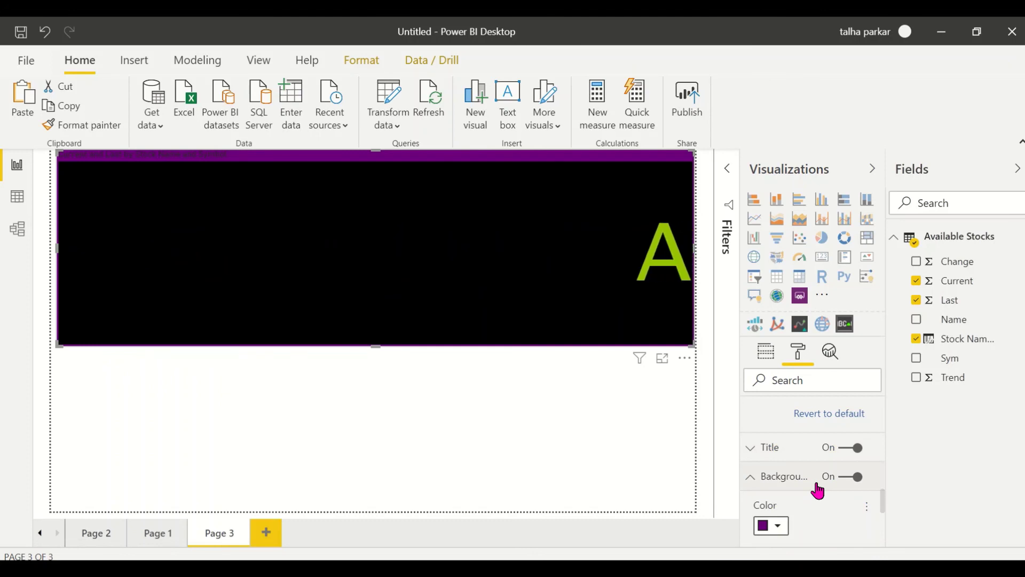
pyautogui.scroll(-1, 818, 490)
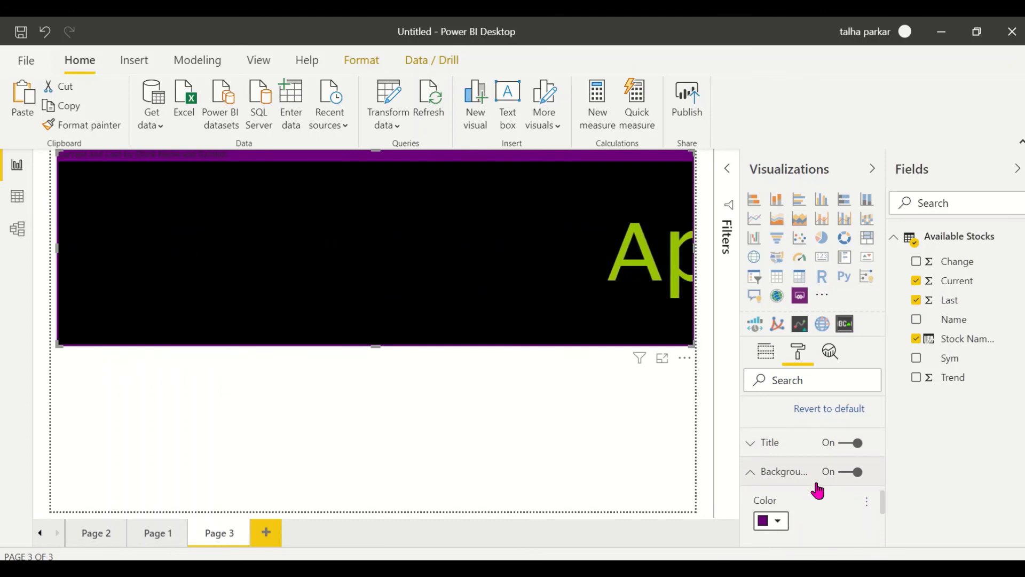
pyautogui.click(774, 471)
# Turn on the Border and Lock aspect options for the scroller
pyautogui.scroll(-1, 774, 471)
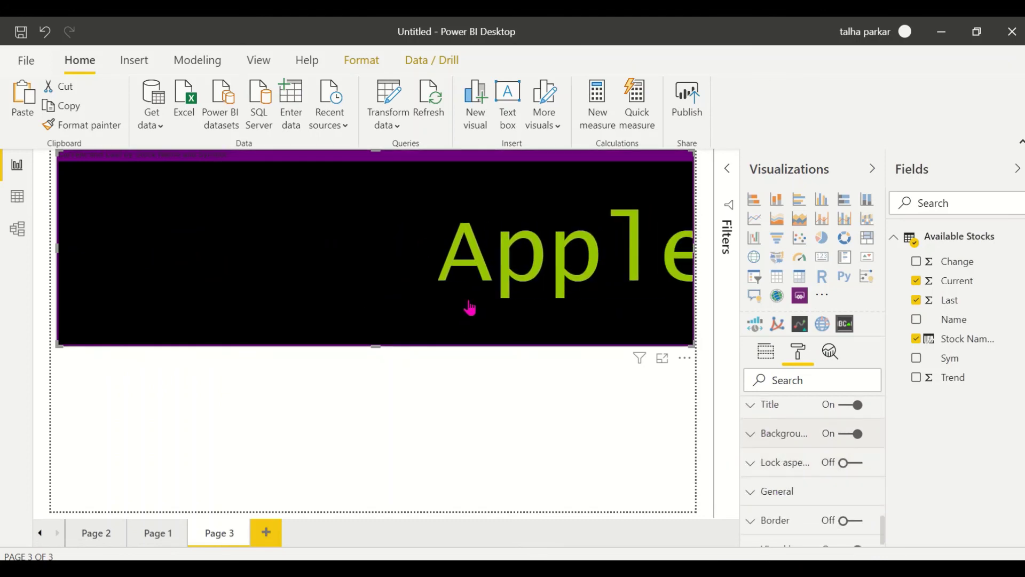
pyautogui.scroll(-1, 796, 525)
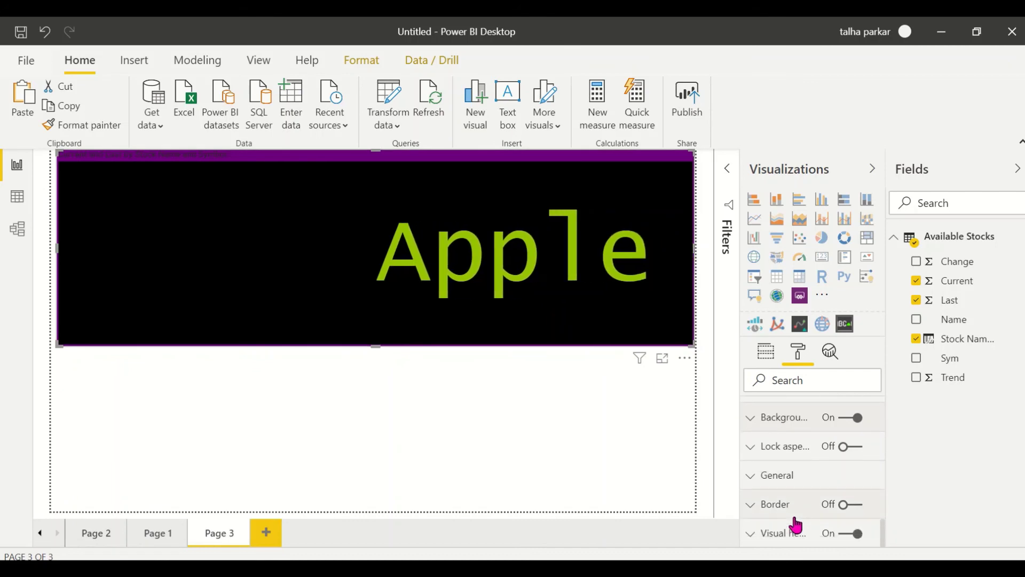
pyautogui.click(845, 505)
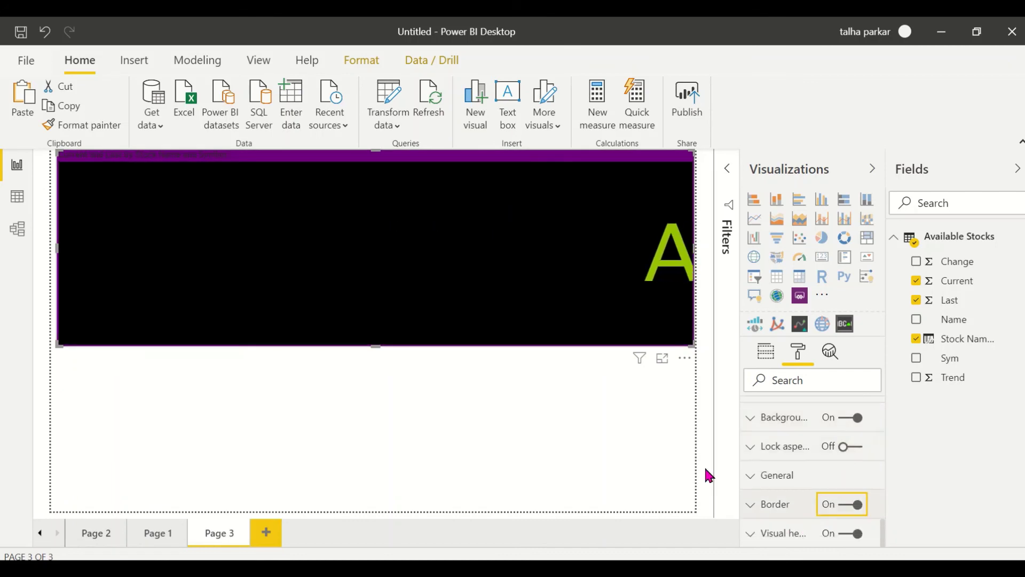
pyautogui.click(758, 477)
pyautogui.click(758, 478)
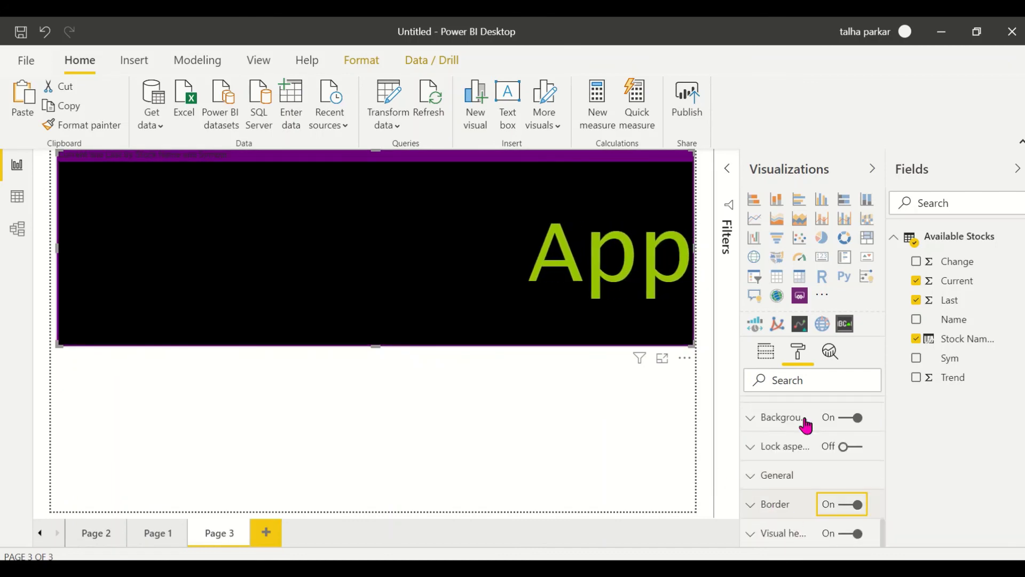
pyautogui.click(843, 448)
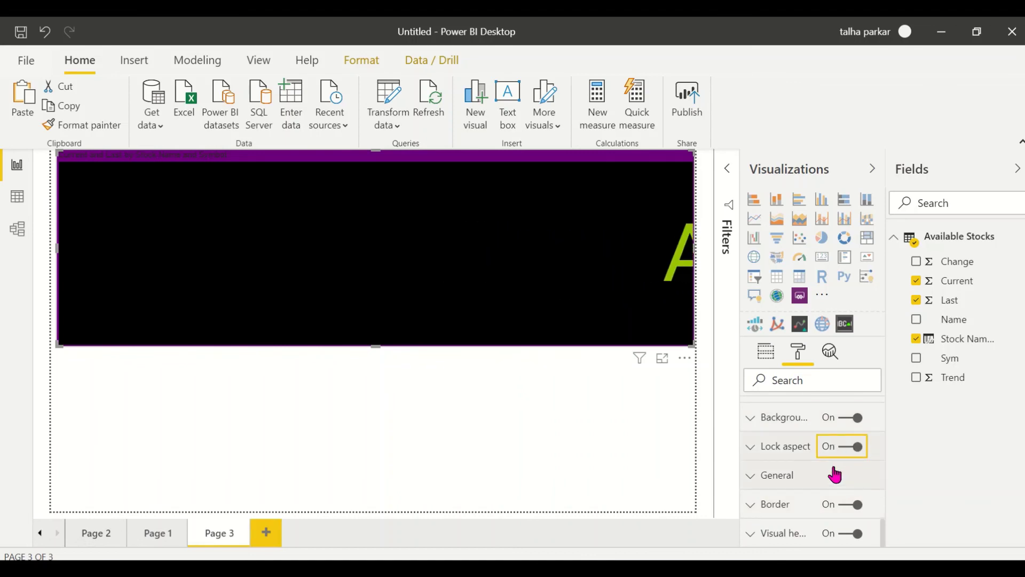
# Look through the scroller's General position settings and other formatting options, then collapse the General and Scroller sections
pyautogui.click(835, 475)
pyautogui.scroll(-10, 824, 505)
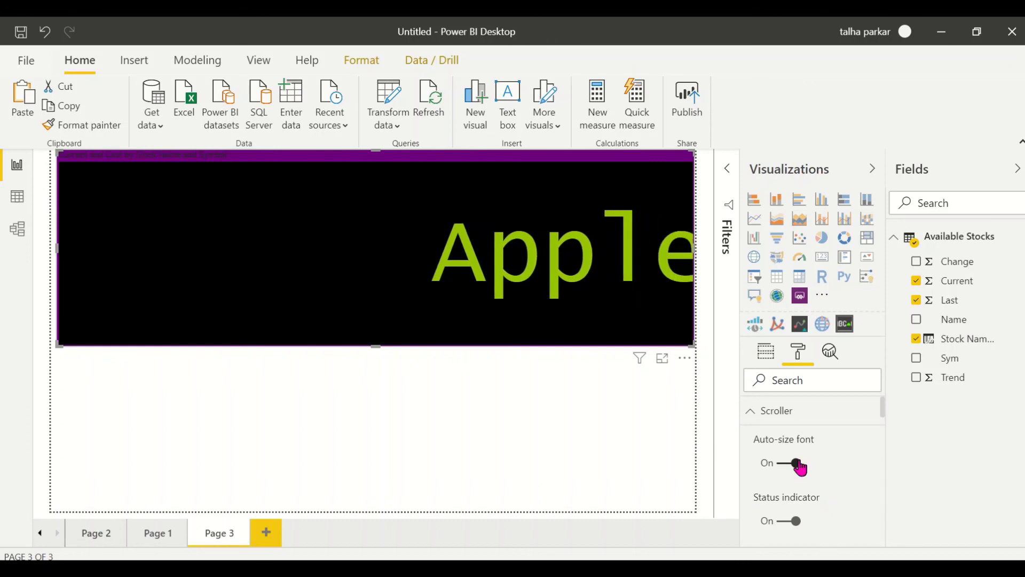
pyautogui.scroll(-5, 801, 465)
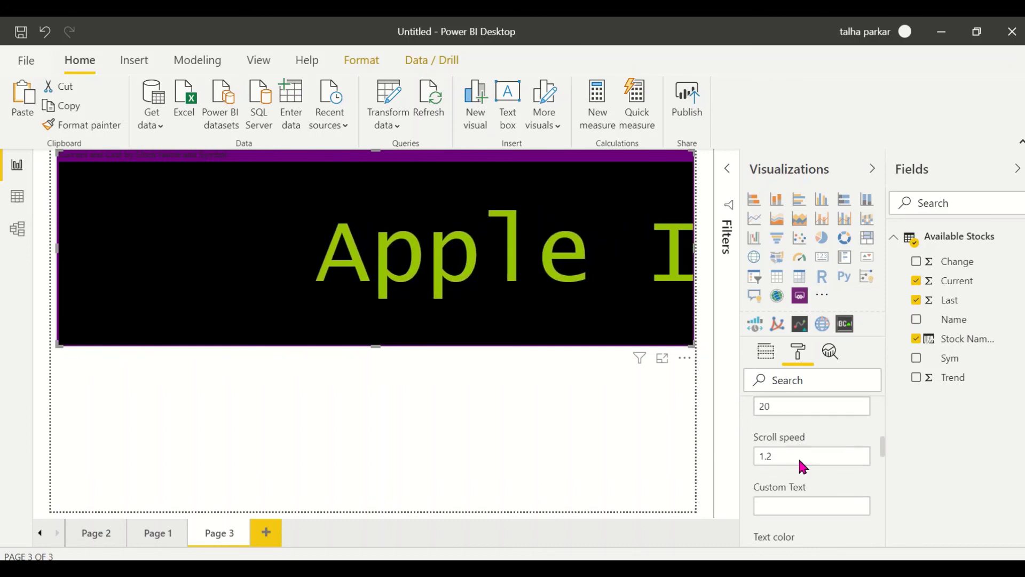
pyautogui.scroll(-5, 804, 467)
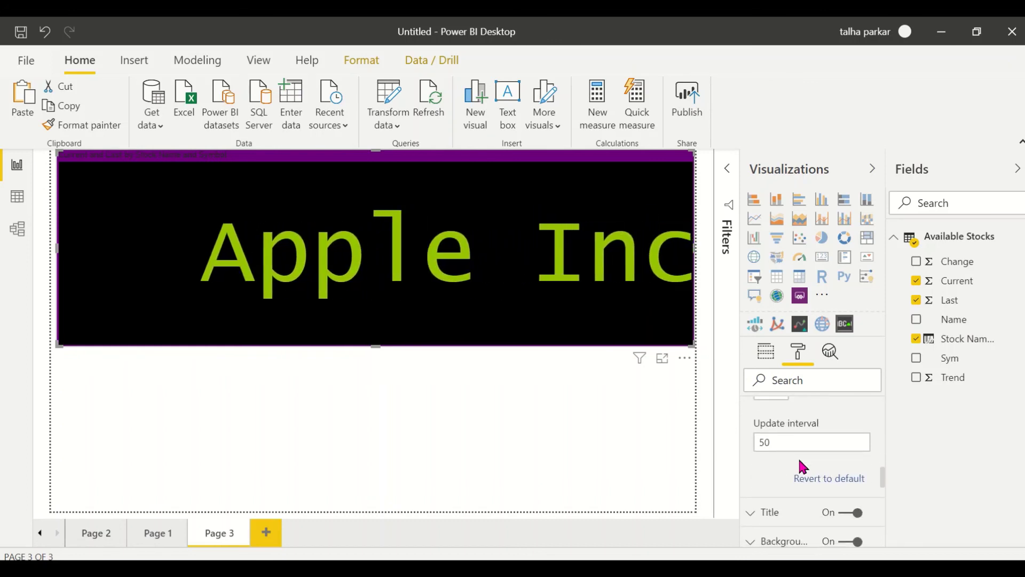
pyautogui.scroll(-6, 804, 467)
pyautogui.scroll(2, 804, 467)
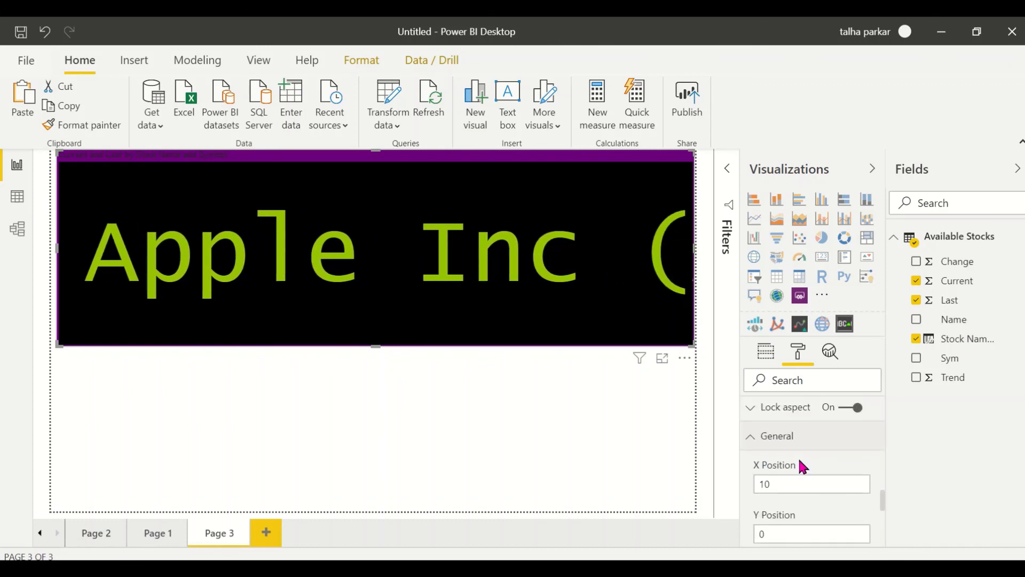
pyautogui.click(790, 446)
pyautogui.scroll(6, 799, 468)
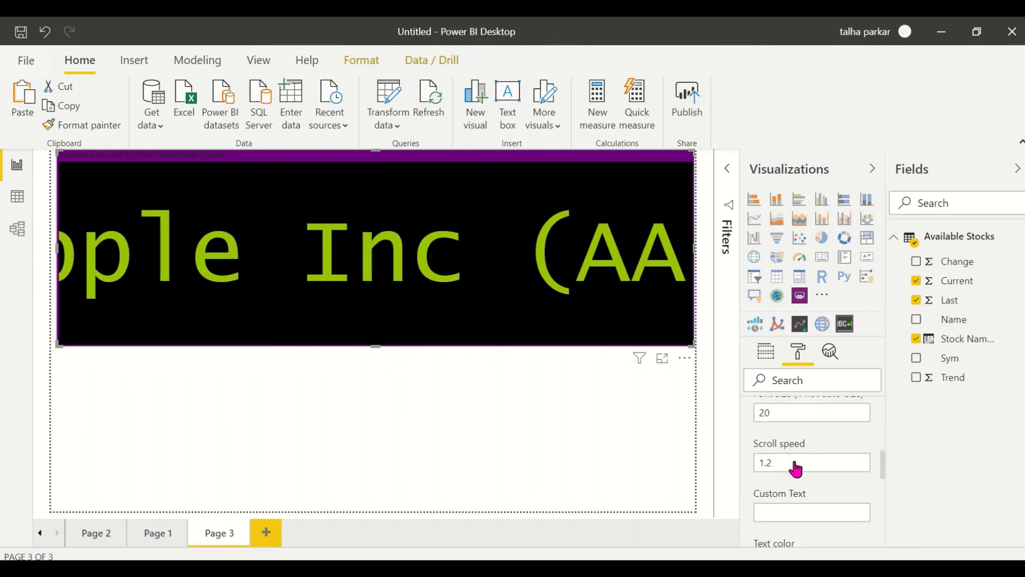
pyautogui.scroll(3, 795, 469)
pyautogui.click(779, 410)
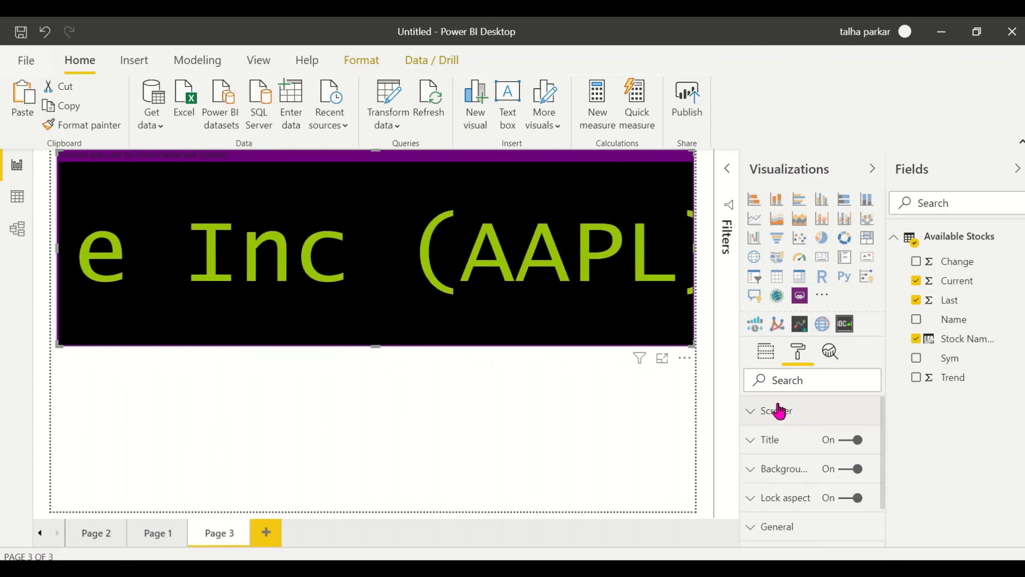